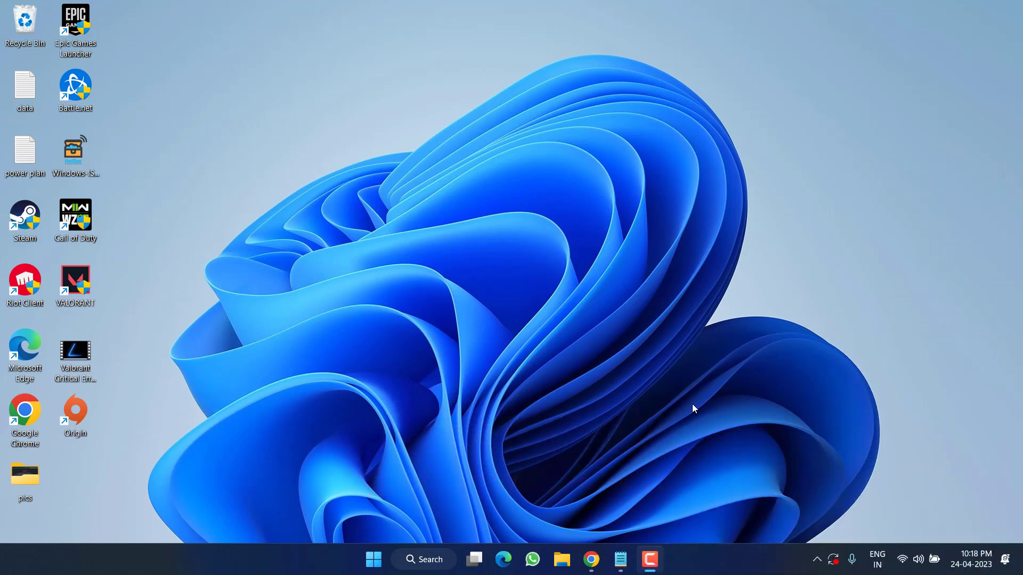
# Check the pending updates on the Windows Update page of Settings, then close Settings.
pyautogui.press('super+i')
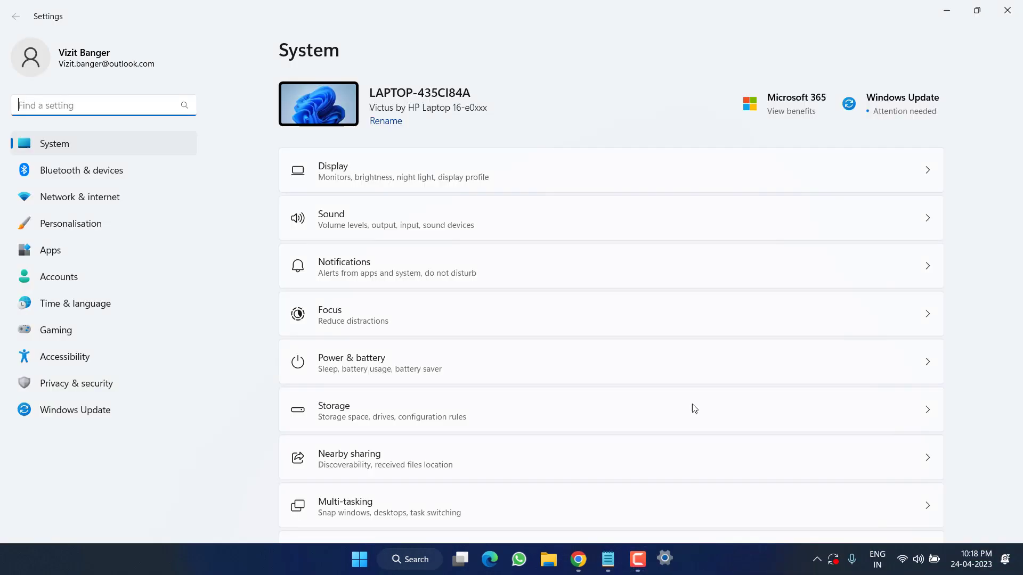
pyautogui.click(65, 416)
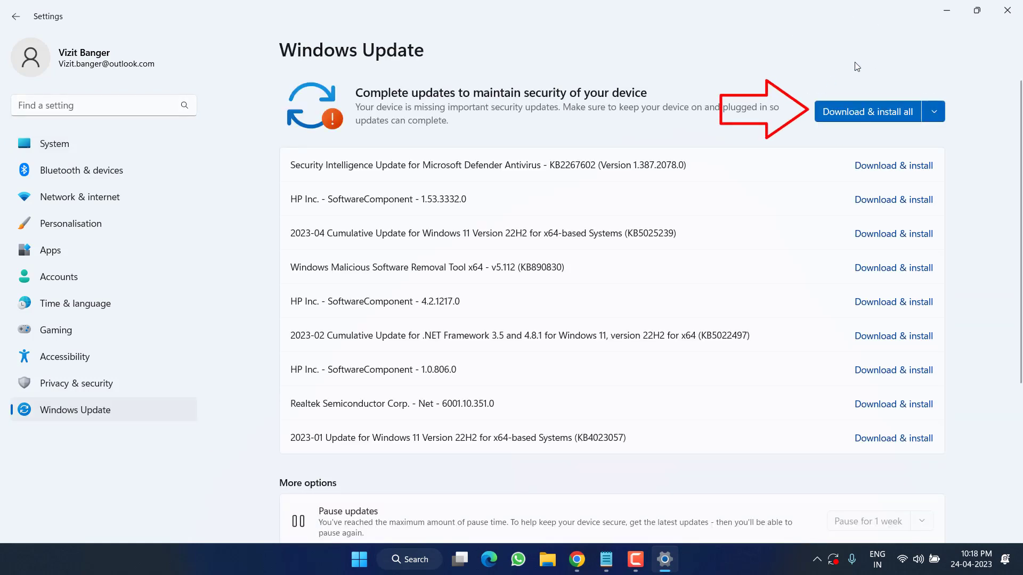
pyautogui.click(1007, 9)
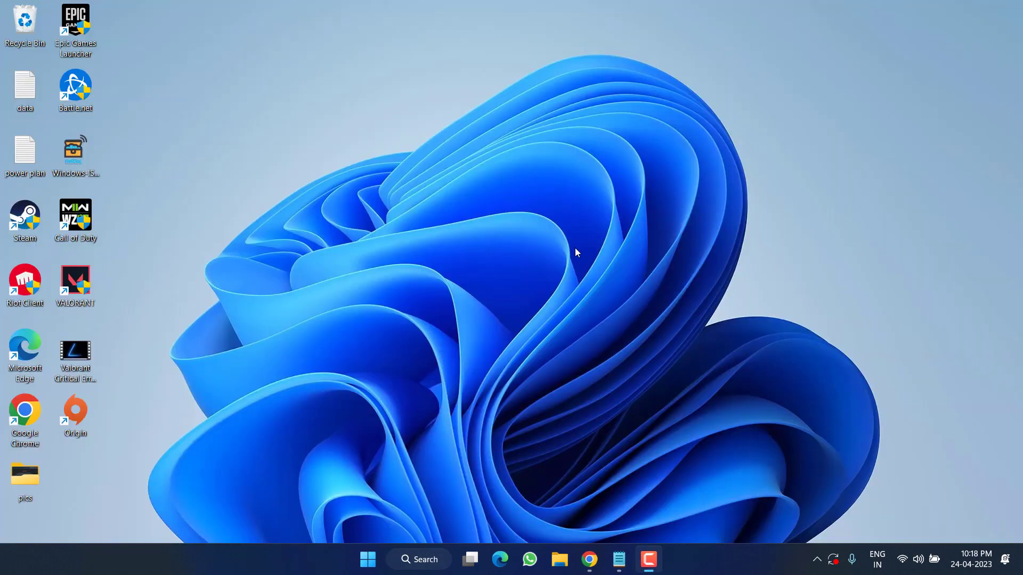
# Launch the Services console with services.msc from the Run dialog.
pyautogui.rightClick(373, 560)
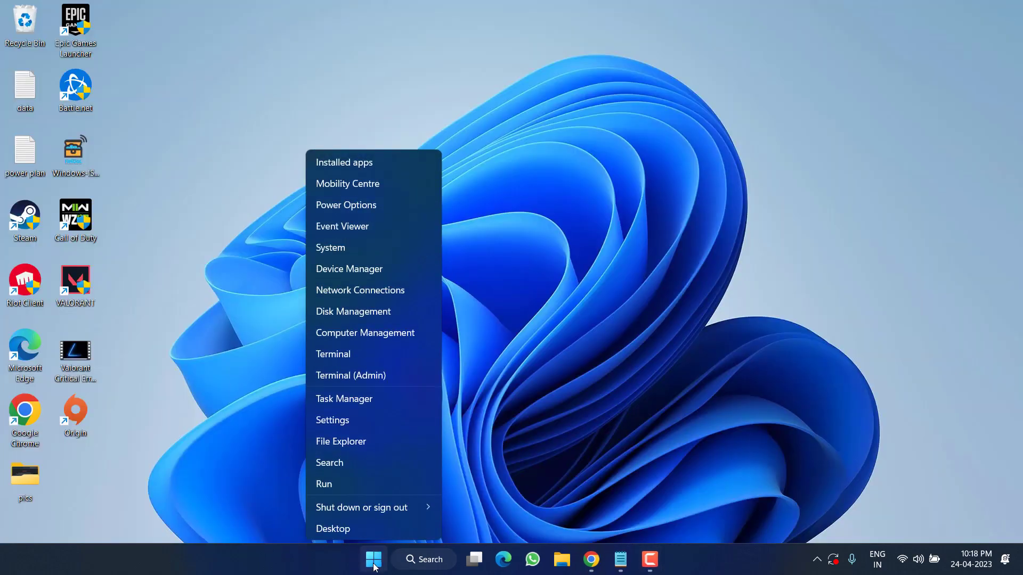
pyautogui.click(334, 481)
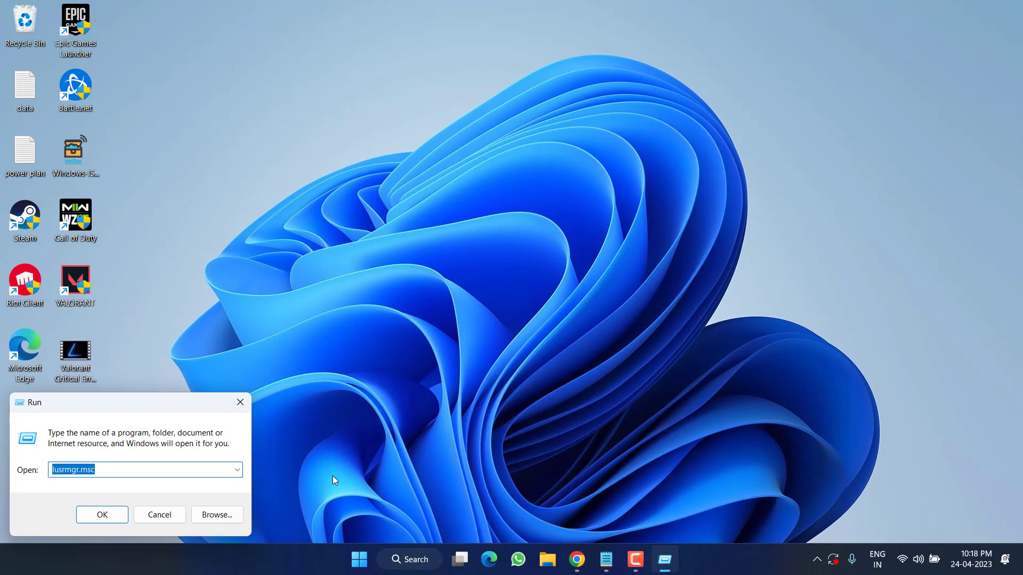
pyautogui.write('services.msc')
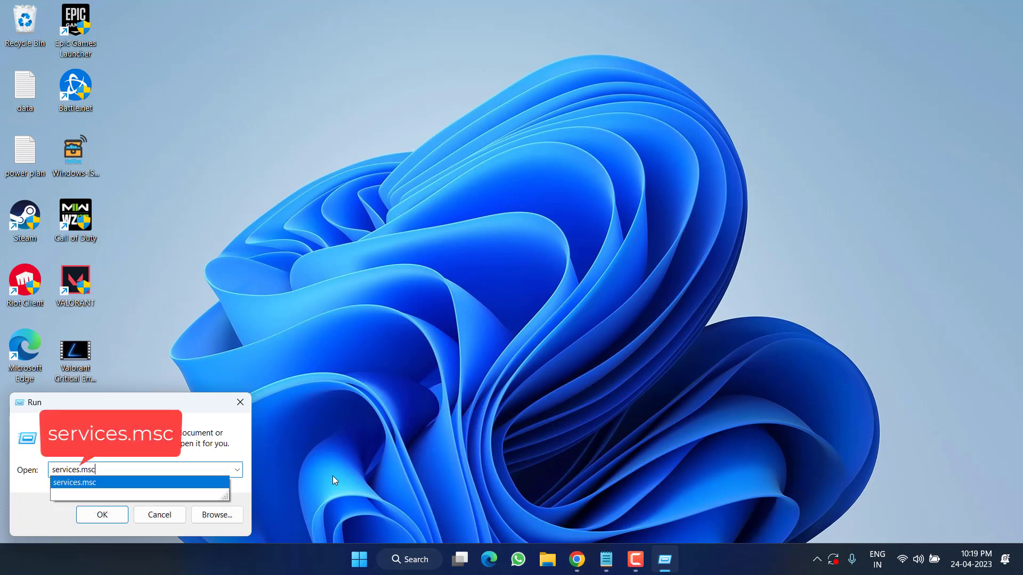
pyautogui.press('Return')
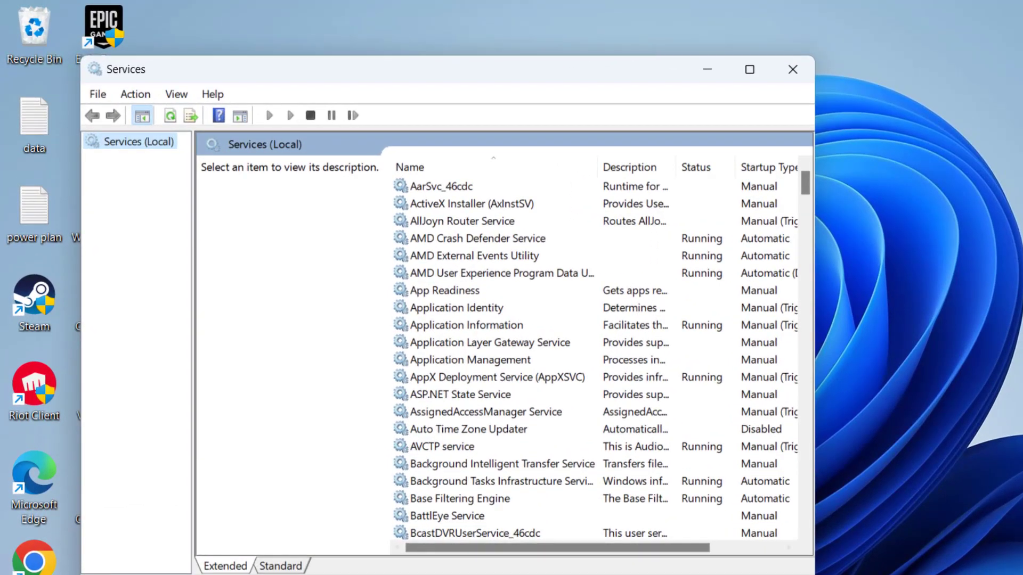
# Confirm Security Center is Running with Automatic (Delayed Start) startup, then close Services.
pyautogui.click(515, 443)
pyautogui.press('s')
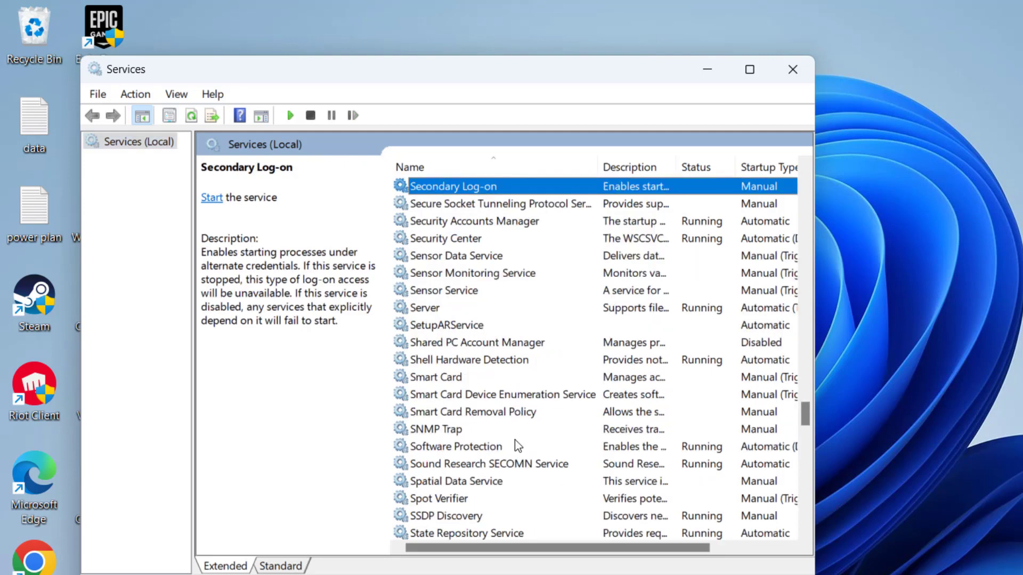
pyautogui.click(464, 252)
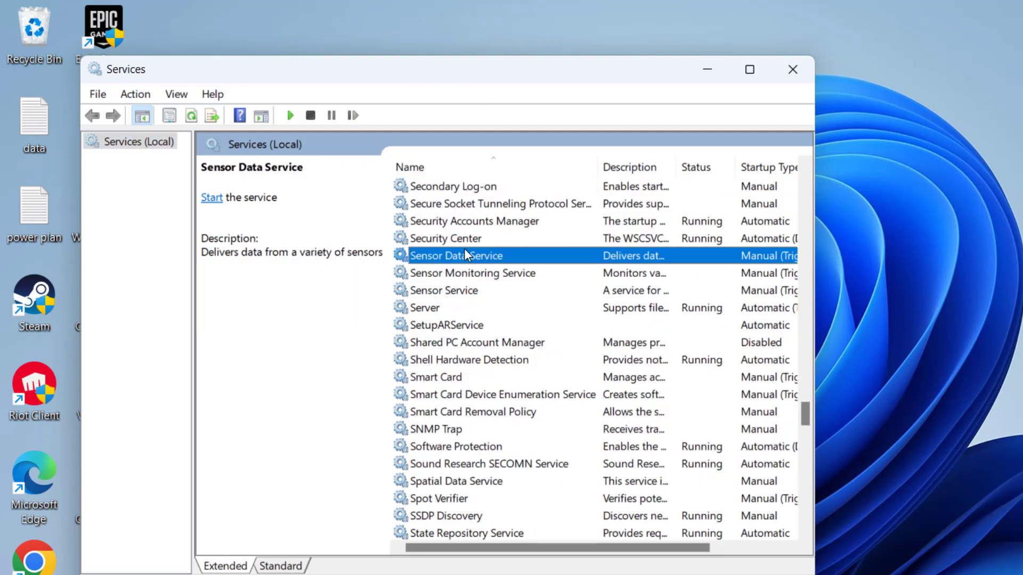
pyautogui.click(443, 240)
pyautogui.rightClick(444, 240)
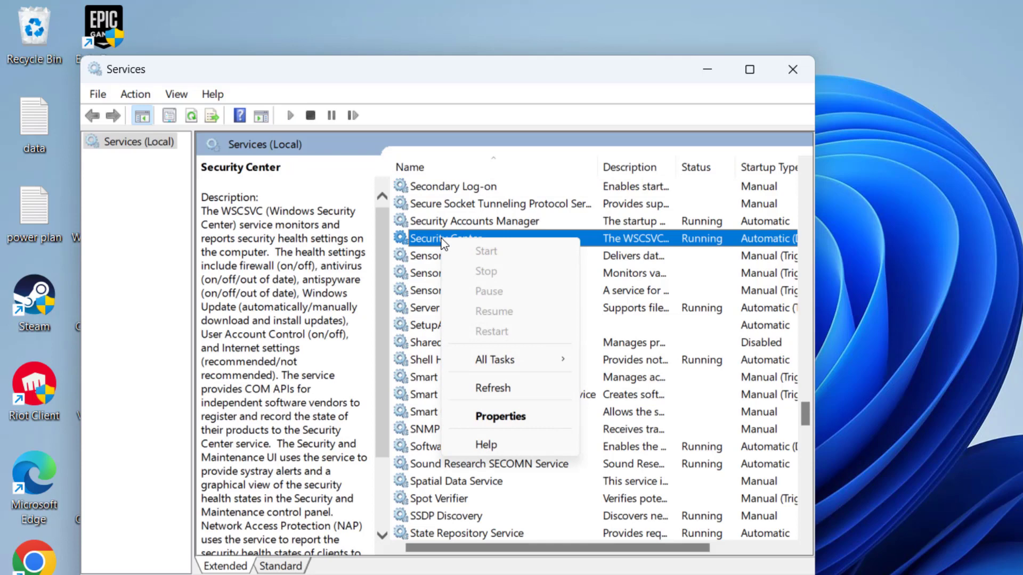
pyautogui.click(505, 418)
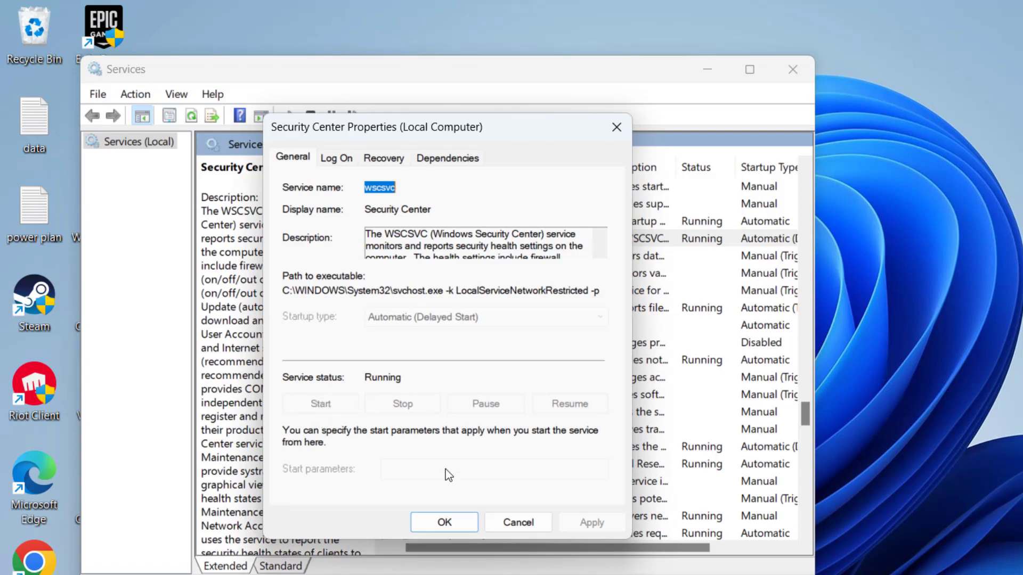
pyautogui.click(447, 524)
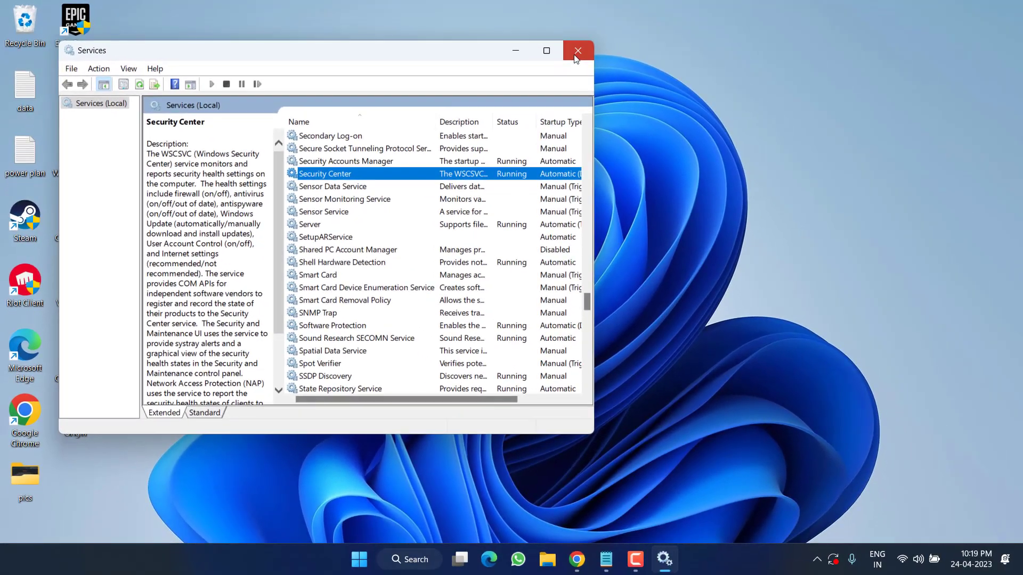
pyautogui.click(577, 52)
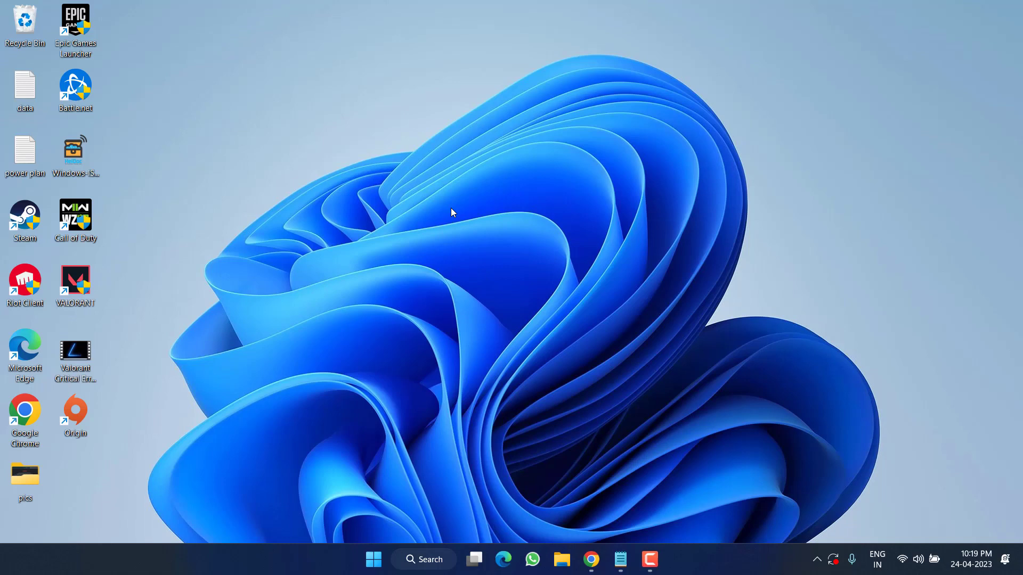
# Run sfc /scannow in an administrator Command Prompt; no integrity violations are found.
pyautogui.click(380, 562)
pyautogui.write('cmd')
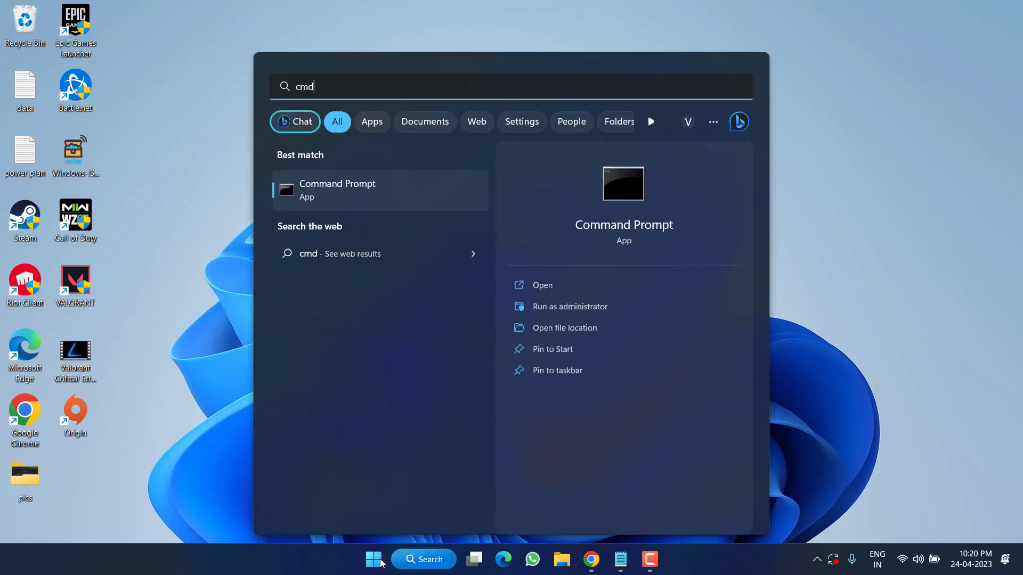
pyautogui.click(552, 315)
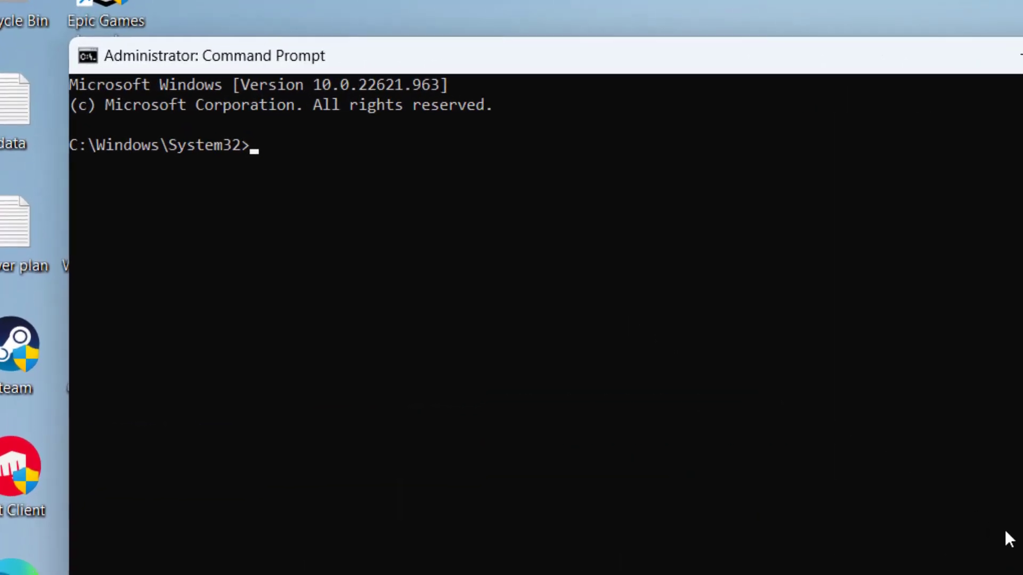
pyautogui.write('sfc')
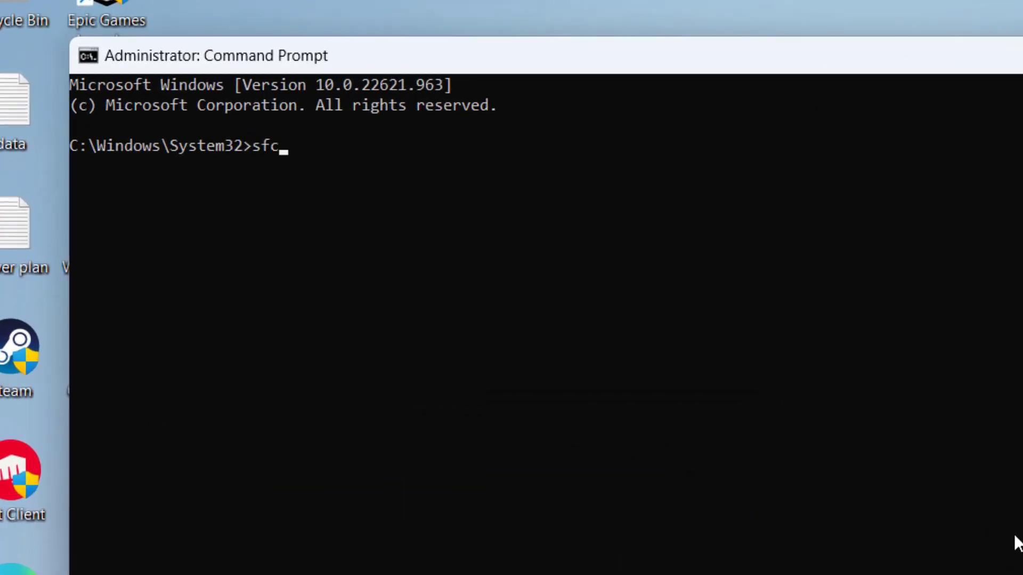
pyautogui.write(' /scannow')
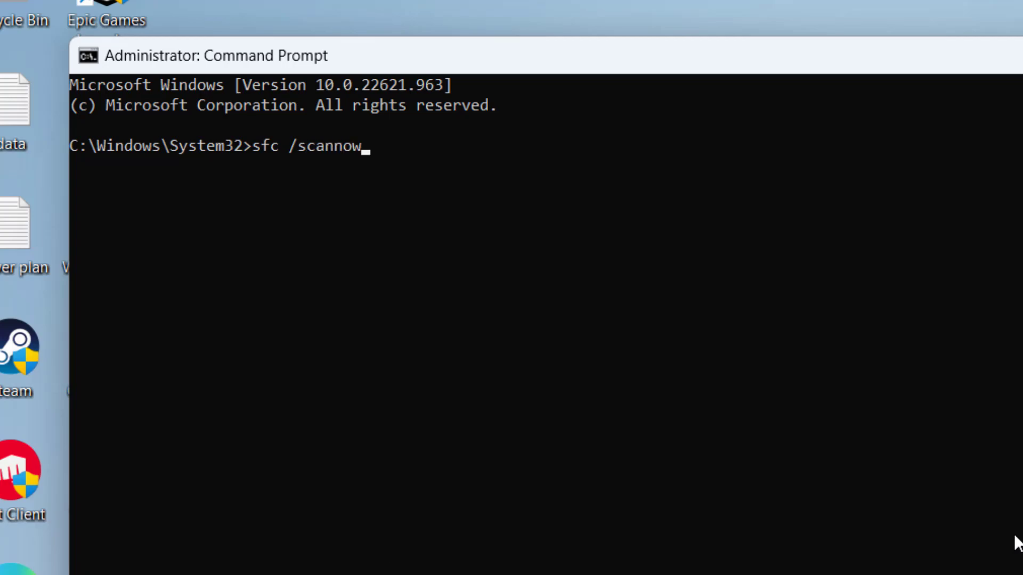
pyautogui.press('Return')
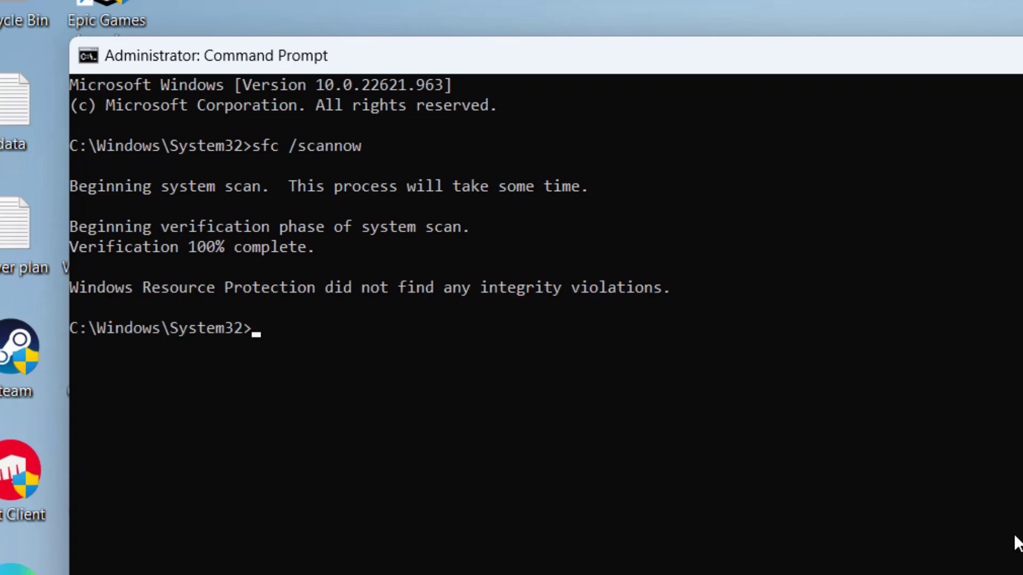
# Run dism /online /cleanup-image /restorehealth to successful completion, then close Command Prompt.
pyautogui.write('dism /online')
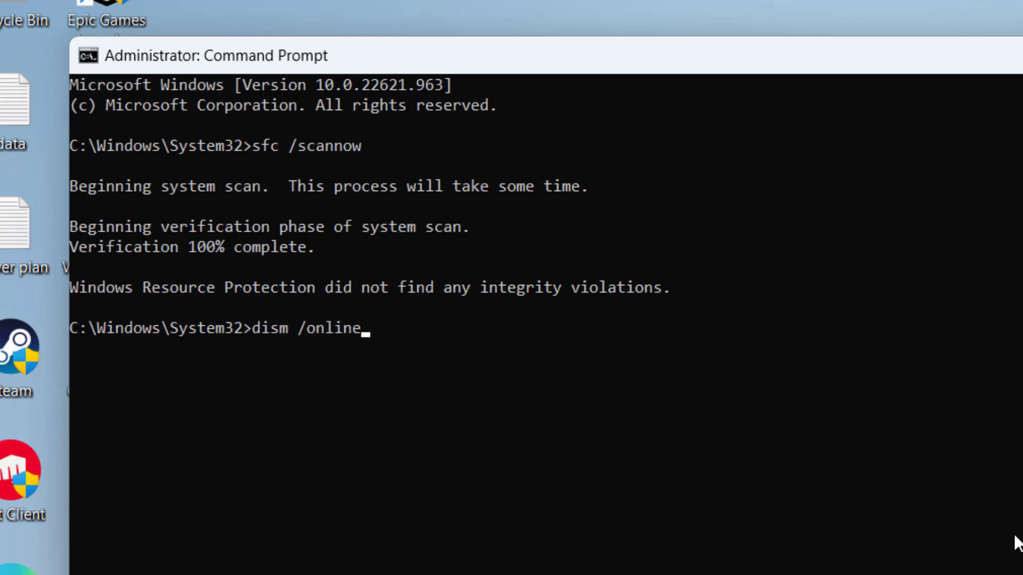
pyautogui.write(' /cleanup-iamge')
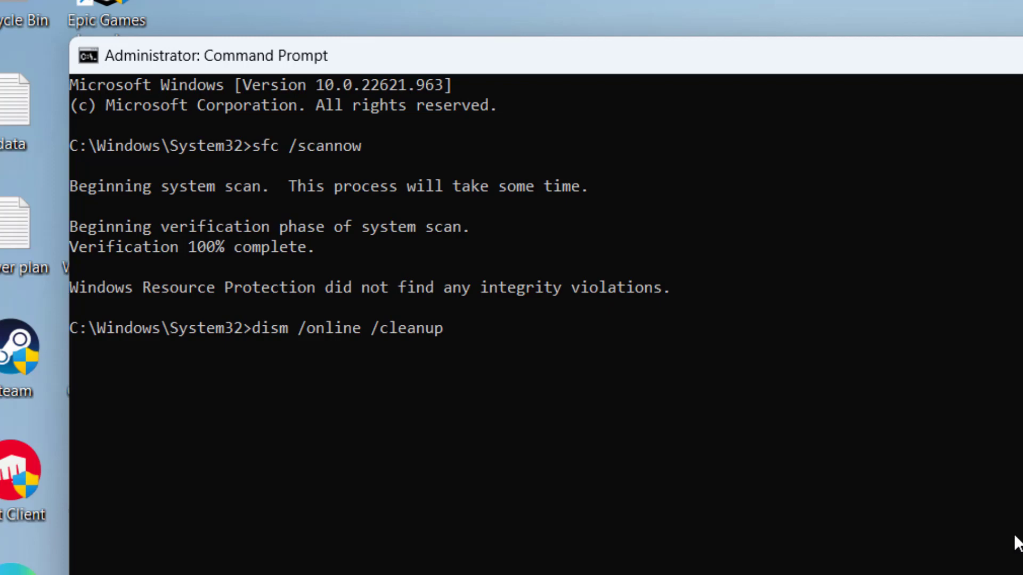
pyautogui.press('BackSpace')
pyautogui.press('BackSpace')
pyautogui.press('BackSpace')
pyautogui.write('age /rs')
pyautogui.press('BackSpace')
pyautogui.write('e')
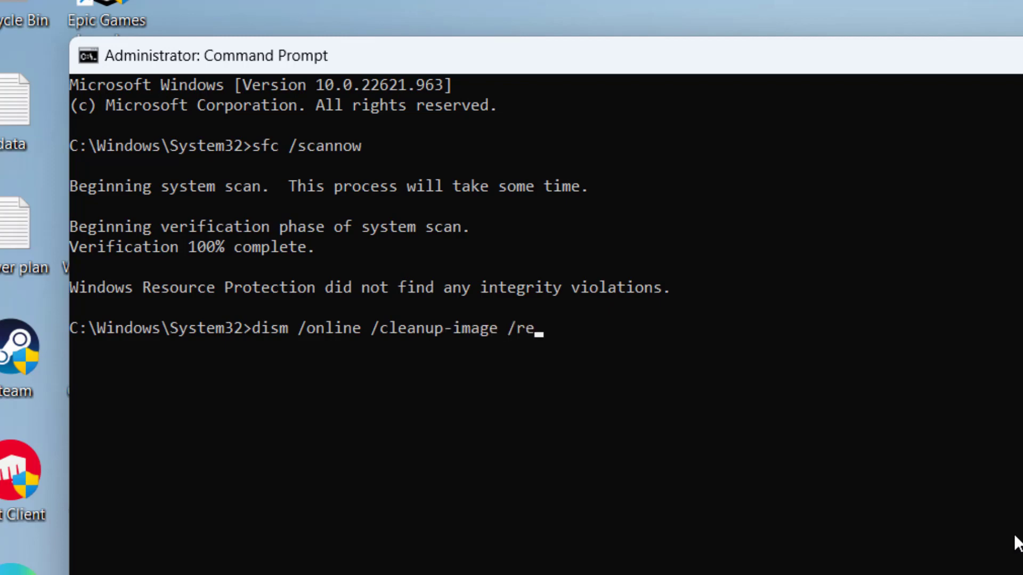
pyautogui.write('storehealth')
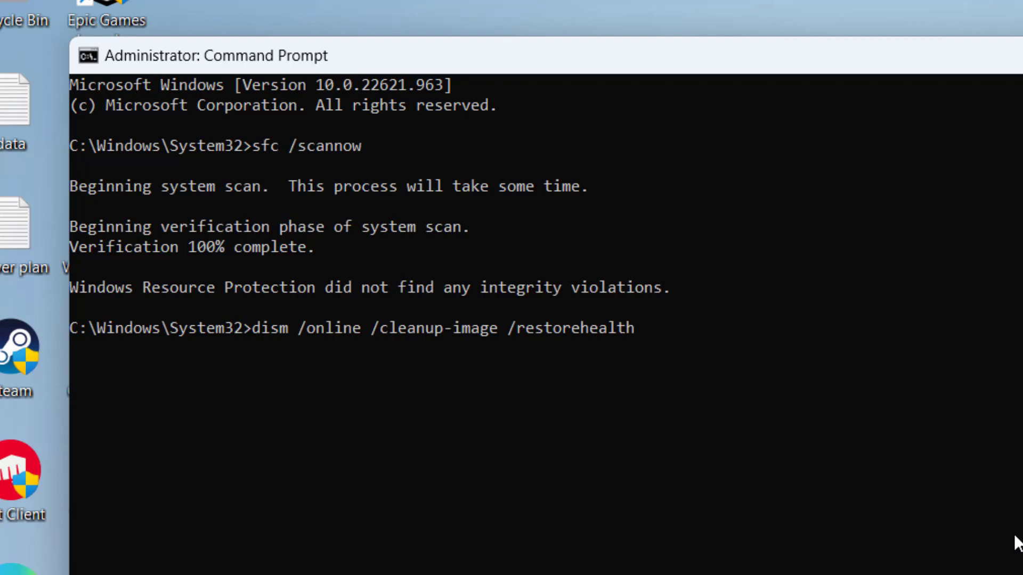
pyautogui.press('Return')
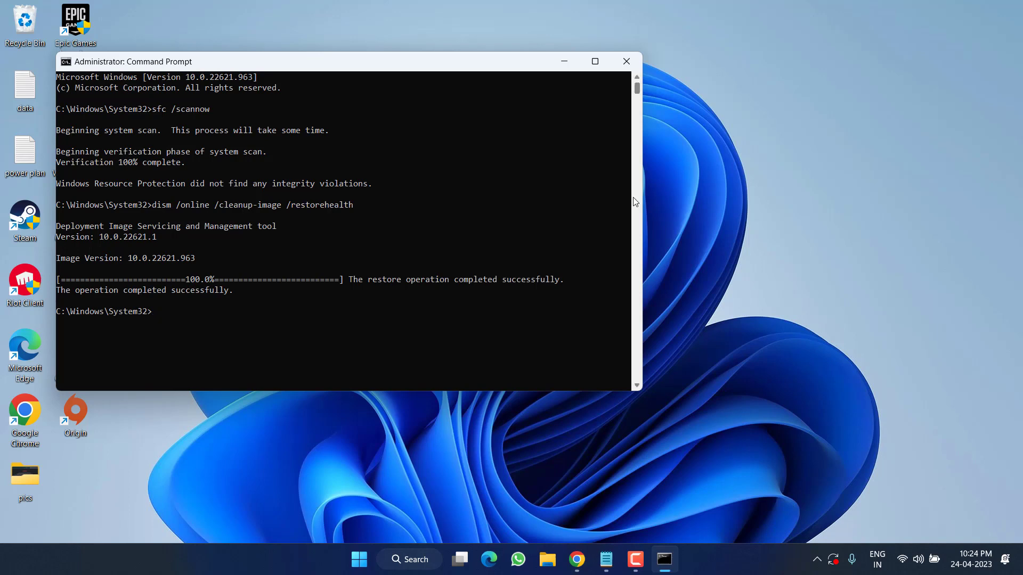
pyautogui.click(631, 63)
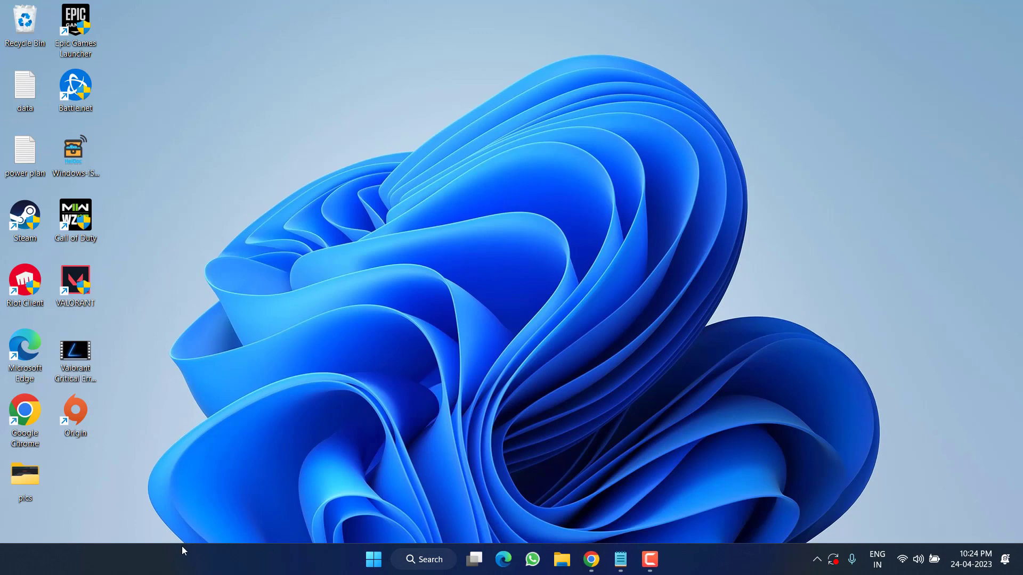
# Search Start for 'powershell' and launch Windows PowerShell as administrator.
pyautogui.click(375, 559)
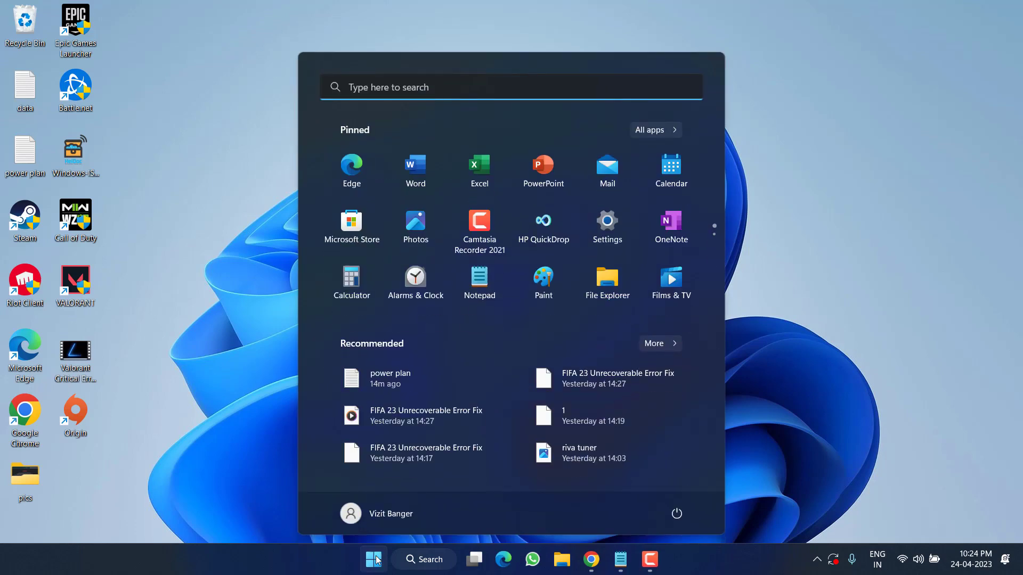
pyautogui.write('powershell')
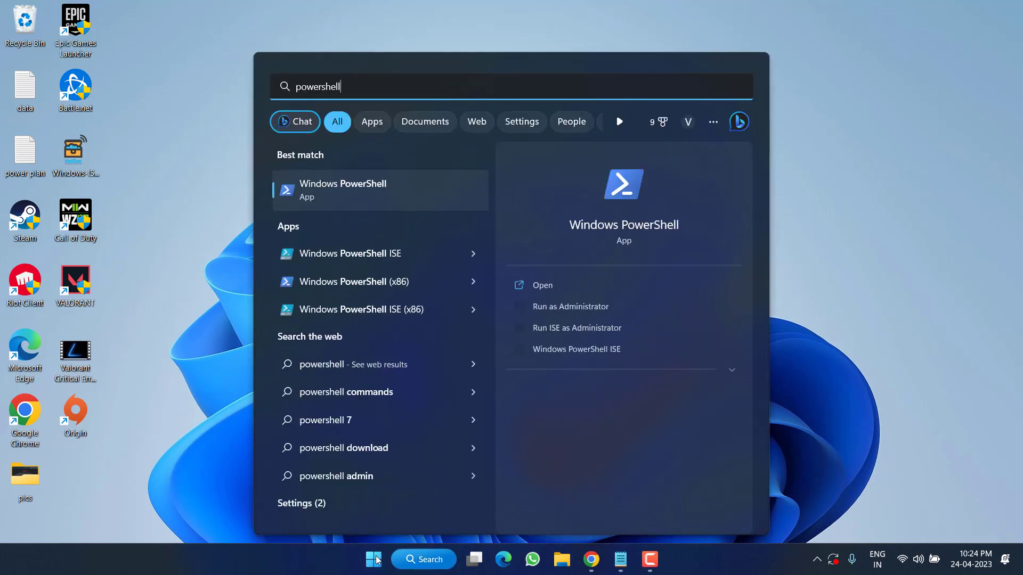
pyautogui.click(586, 311)
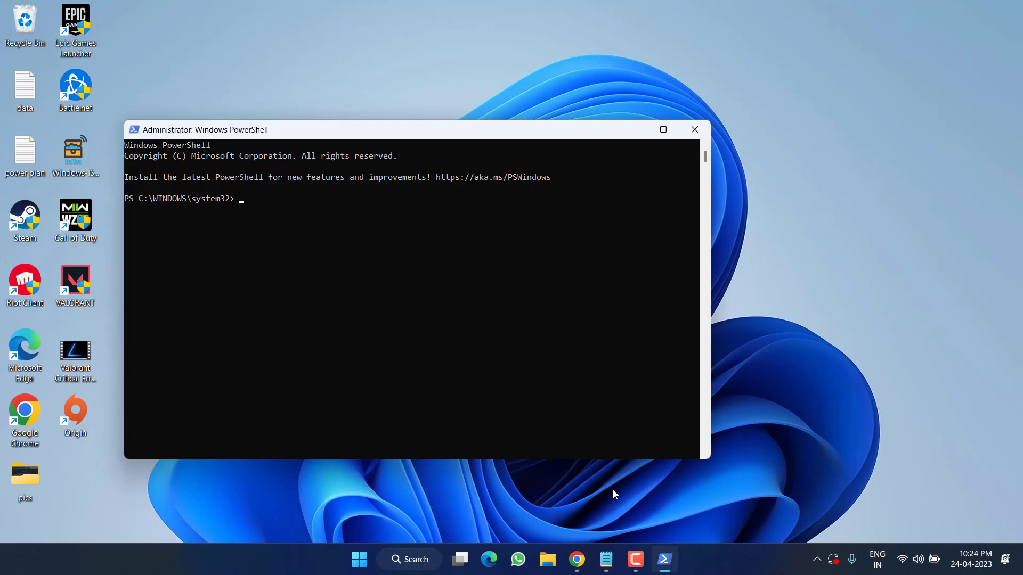
# Copy the Get-AppxPackage Microsoft.SecHealthUI -AllUsers | Reset-AppxPackage line from the notes.
pyautogui.click(606, 559)
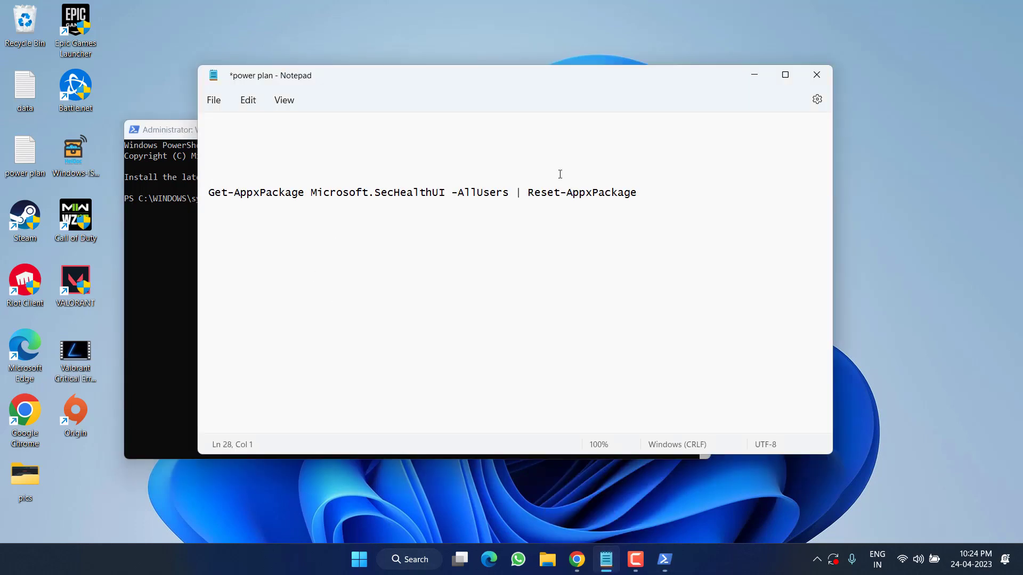
pyautogui.moveTo(647, 194); pyautogui.dragTo(387, 211)
pyautogui.click(211, 194)
pyautogui.hotkey('shift', 'End')
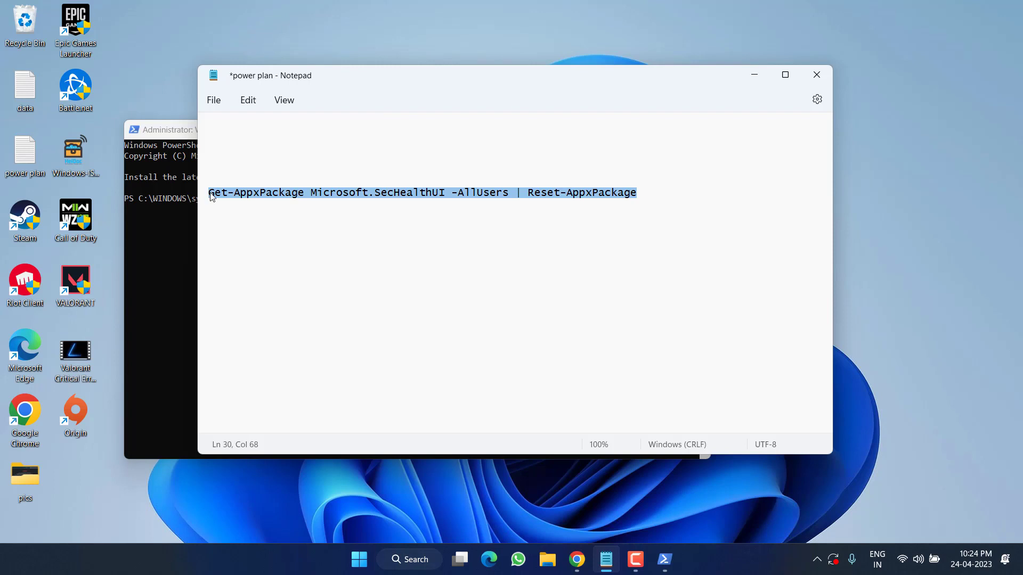
pyautogui.rightClick(211, 194)
pyautogui.click(260, 264)
# Paste and run the Windows Security reset command in PowerShell, then close PowerShell.
pyautogui.click(166, 223)
pyautogui.click(166, 221)
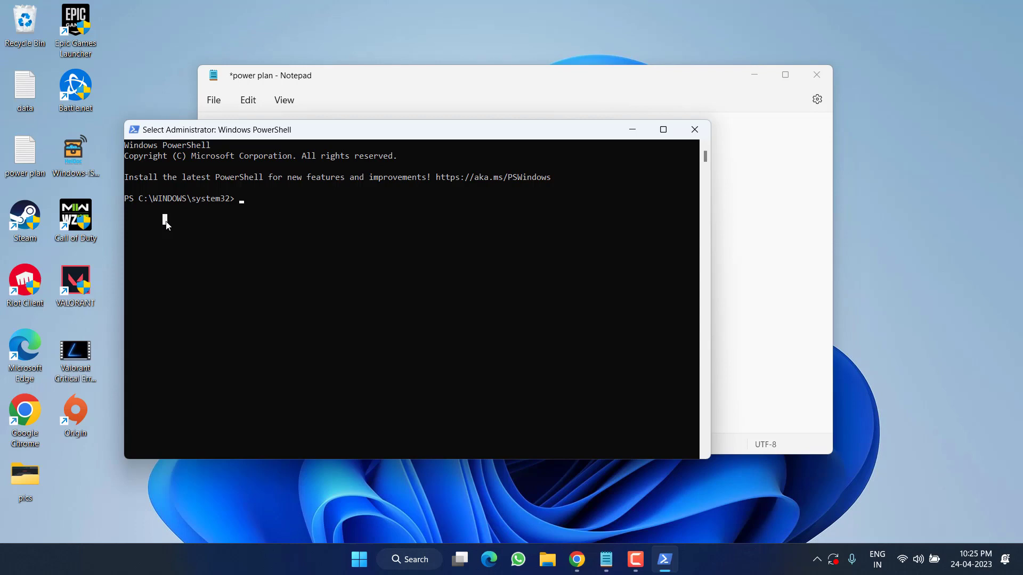
pyautogui.hotkey('ctrl', 'v')
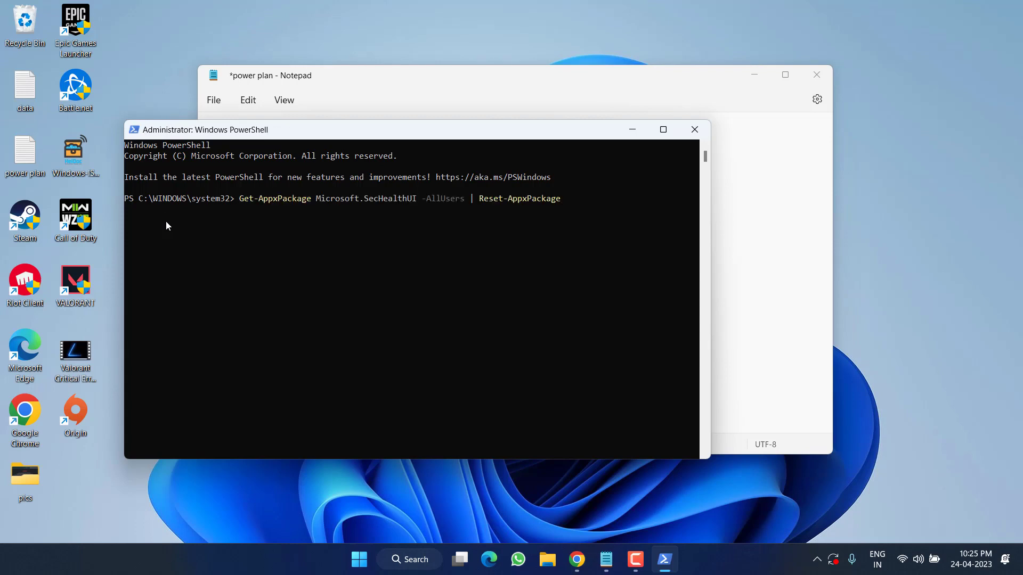
pyautogui.press('Return')
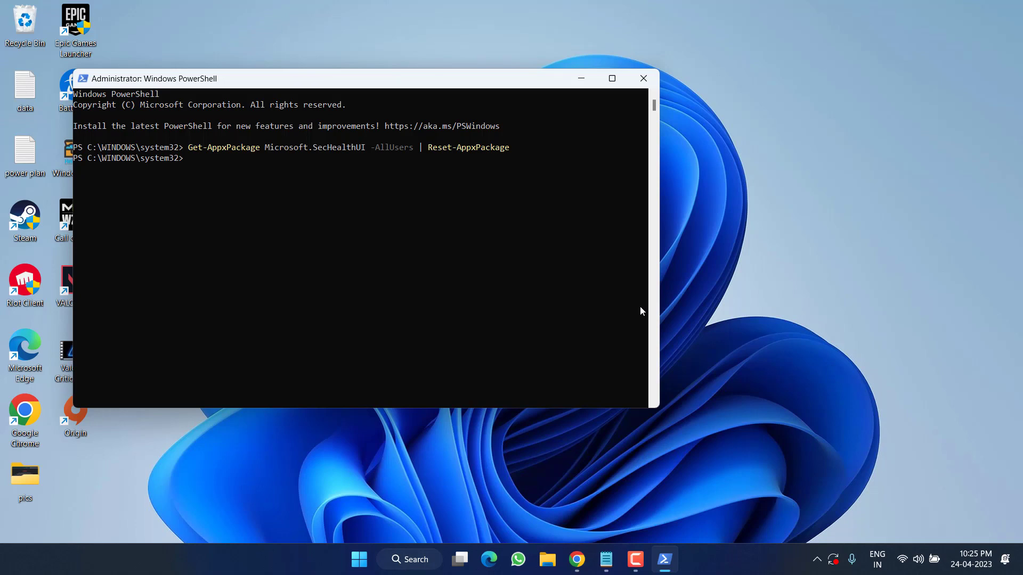
pyautogui.click(647, 78)
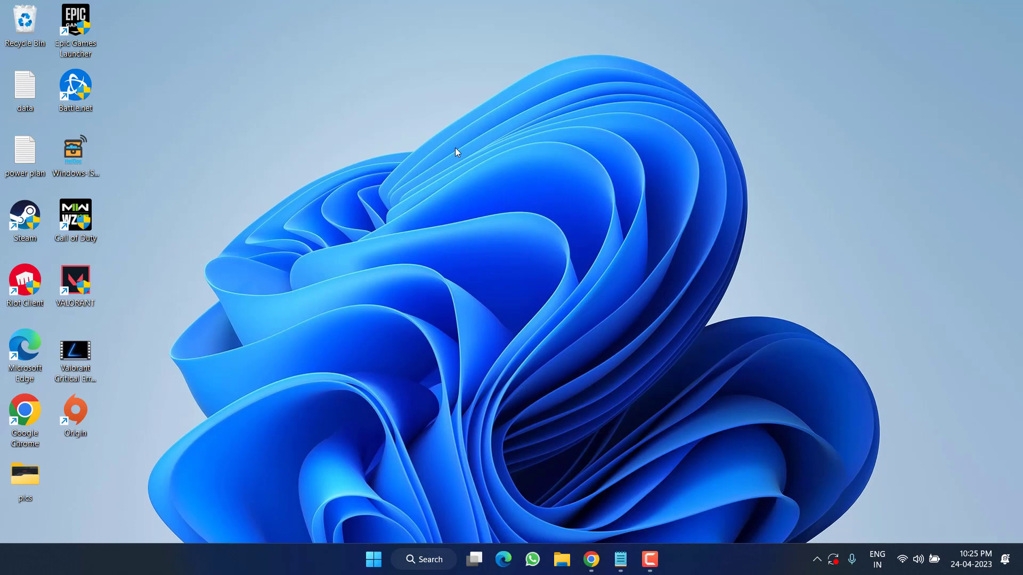
# Select Windows 11 (multi-edition ISO) on the Download Windows 11 page and request it.
pyautogui.click(591, 559)
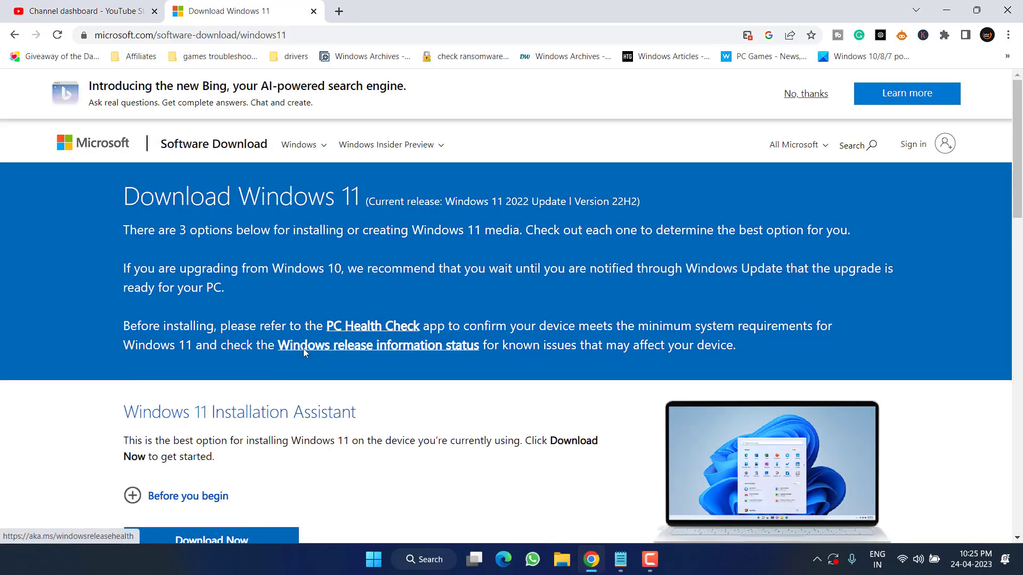
pyautogui.scroll(-8, 303, 350)
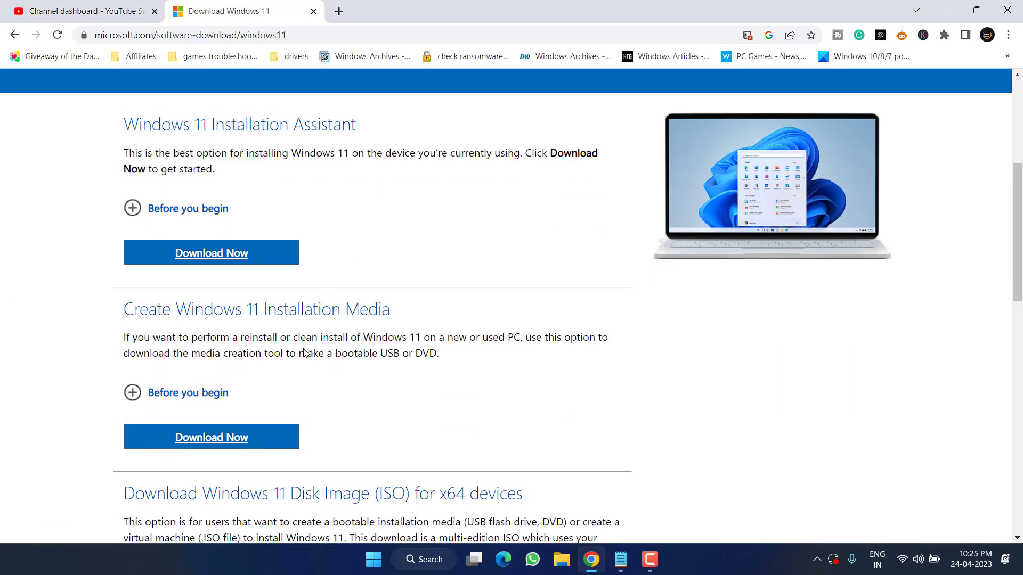
pyautogui.scroll(-1, 304, 353)
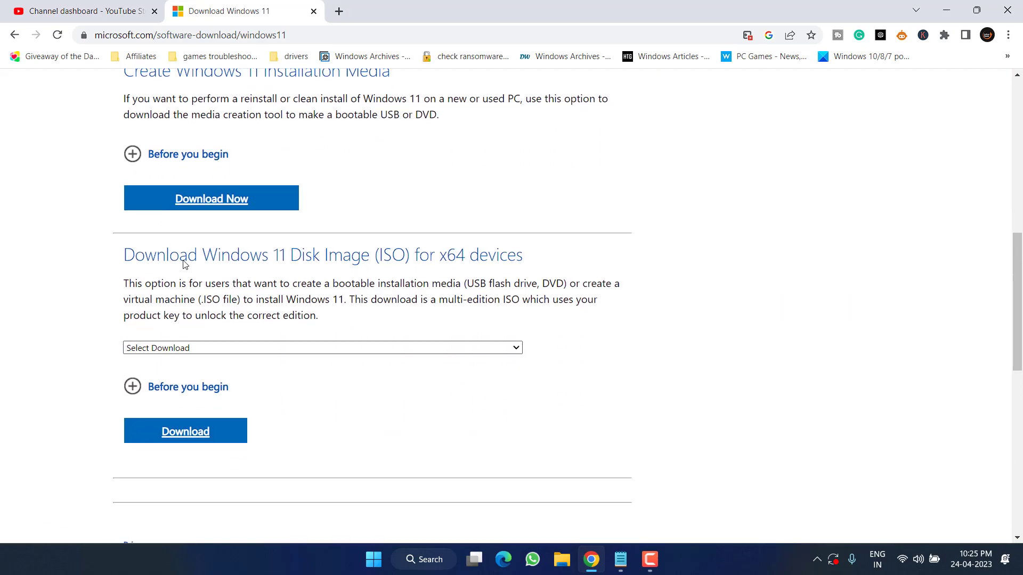
pyautogui.moveTo(166, 258); pyautogui.dragTo(382, 260)
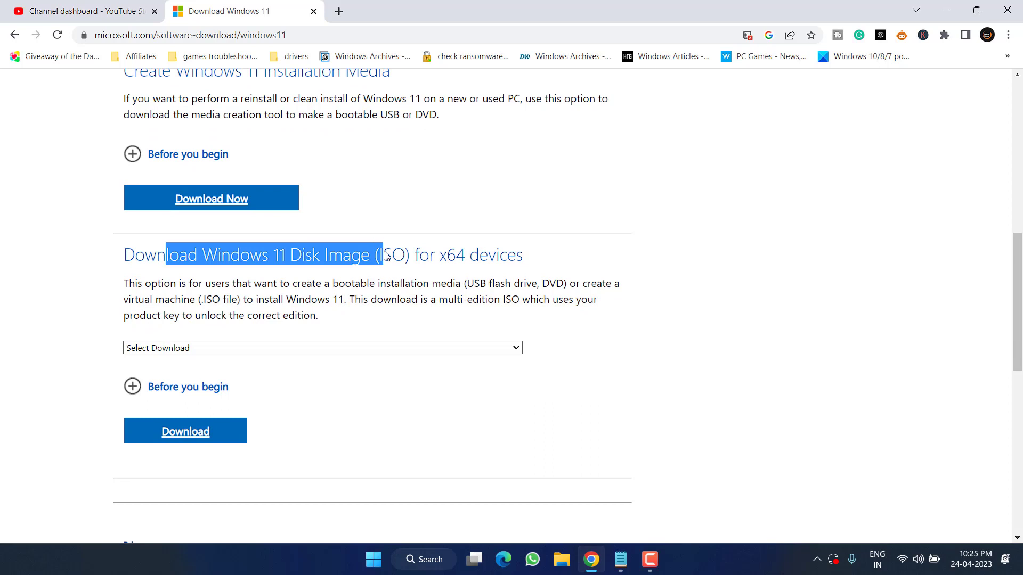
pyautogui.click(302, 349)
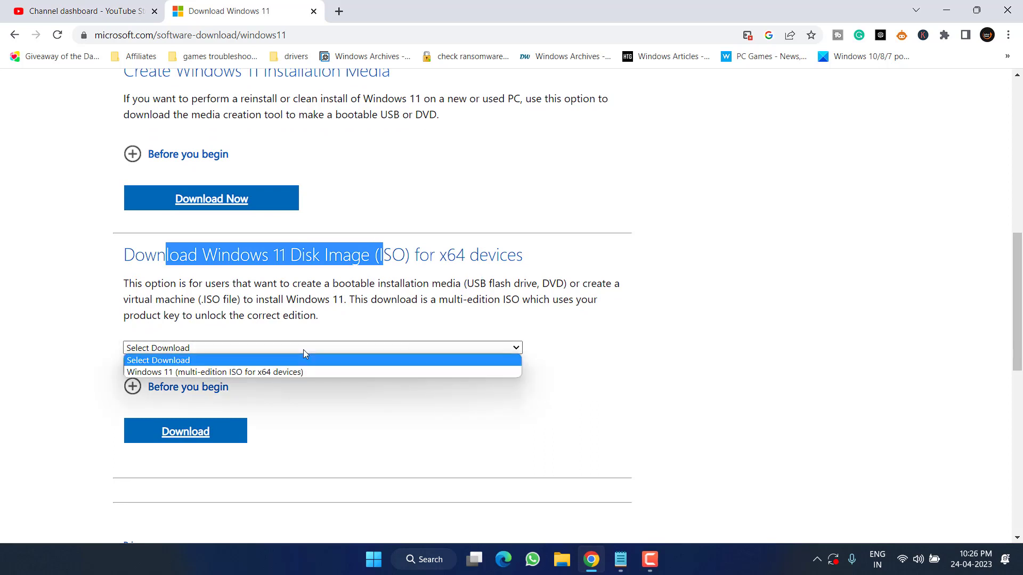
pyautogui.click(275, 371)
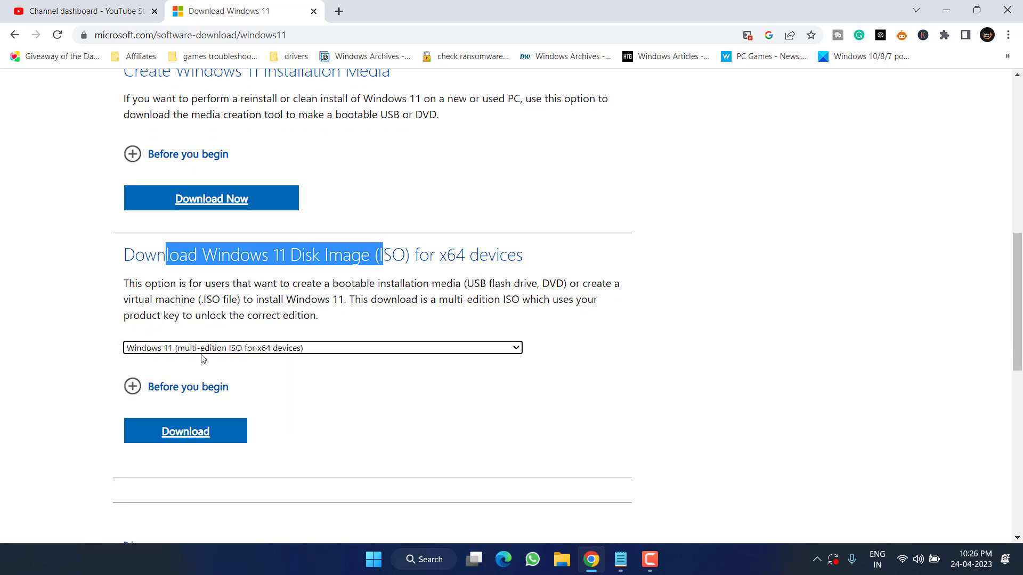
pyautogui.click(174, 434)
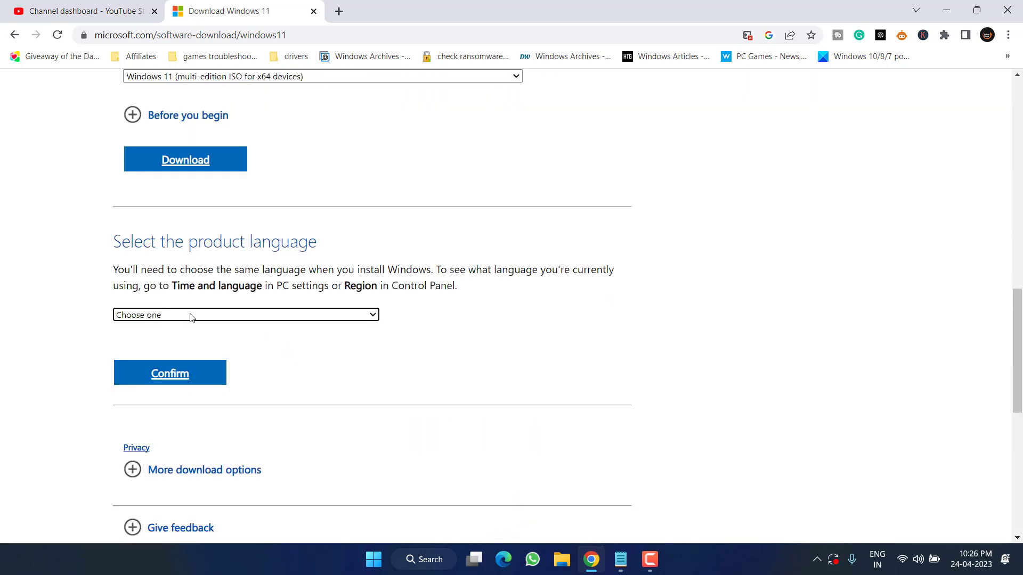
# Choose English (United States) as the product language and confirm.
pyautogui.click(190, 315)
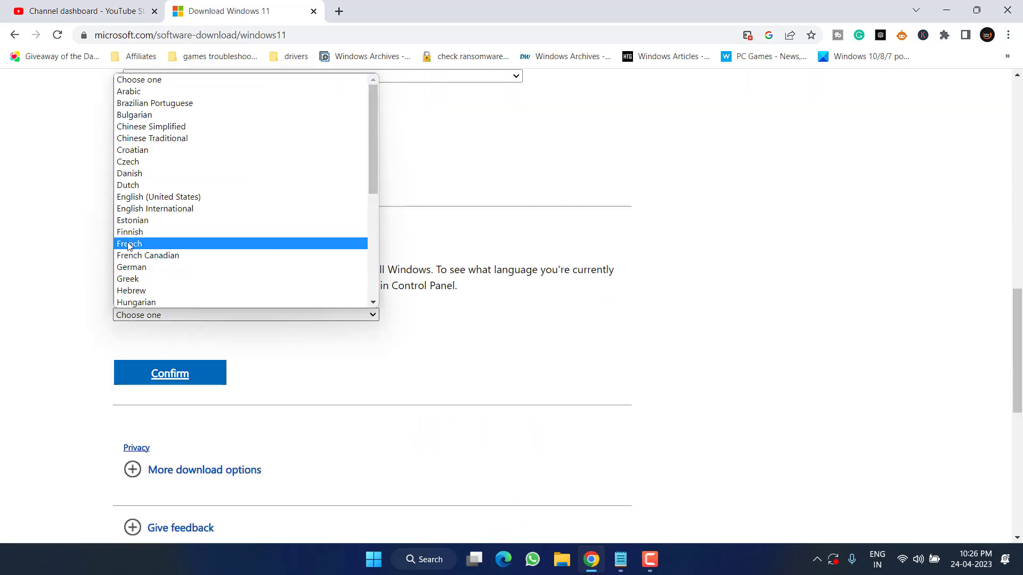
pyautogui.click(138, 197)
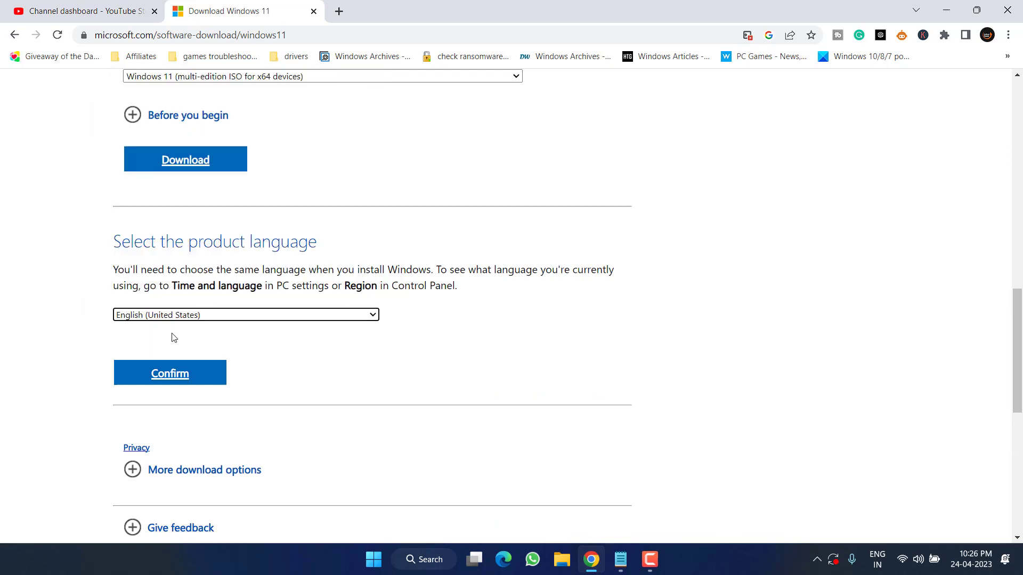
pyautogui.click(169, 374)
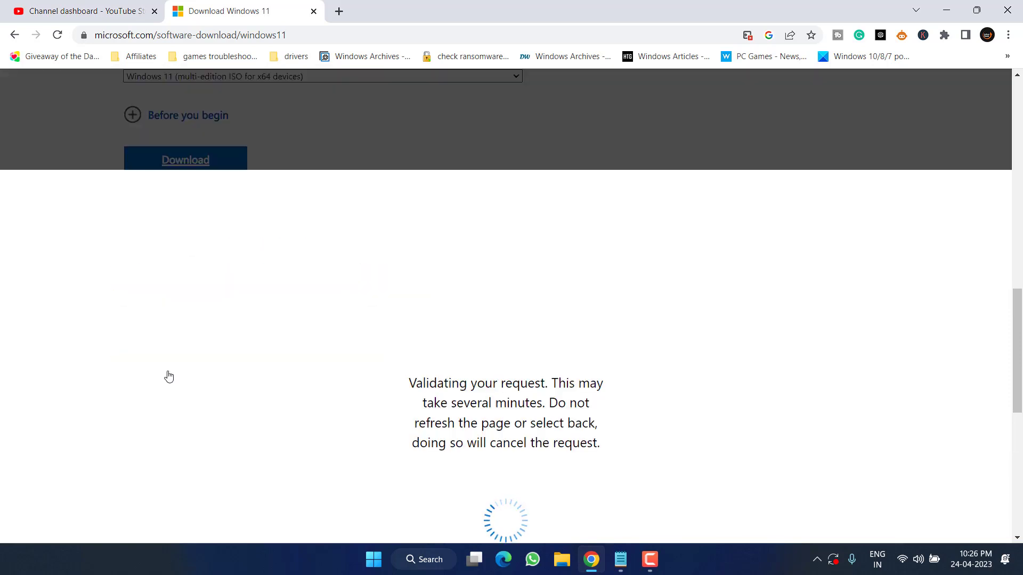
# Start the 64-bit Windows 11 ISO download, saving it to the Desktop.
pyautogui.scroll(-3, 169, 377)
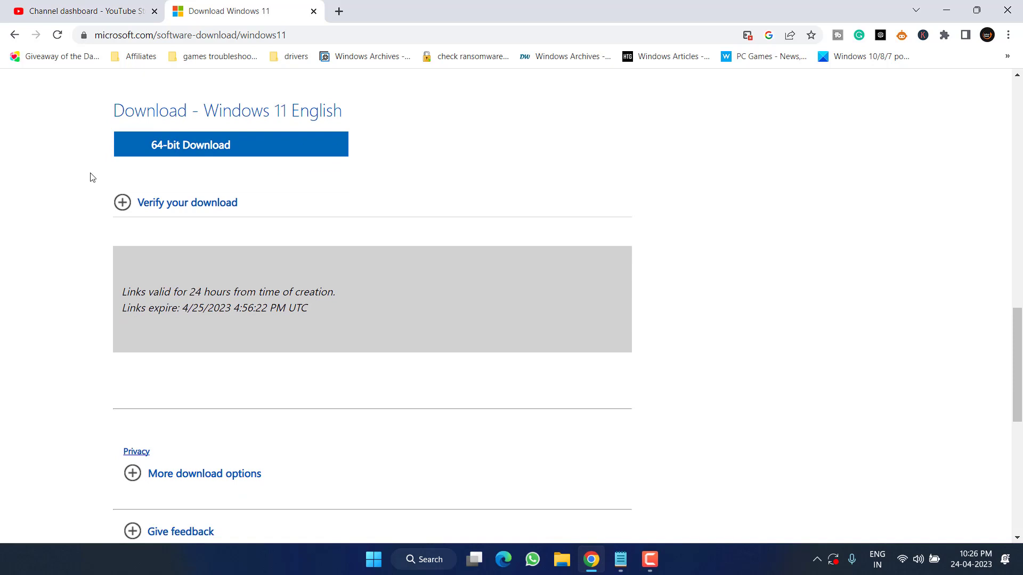
pyautogui.click(170, 159)
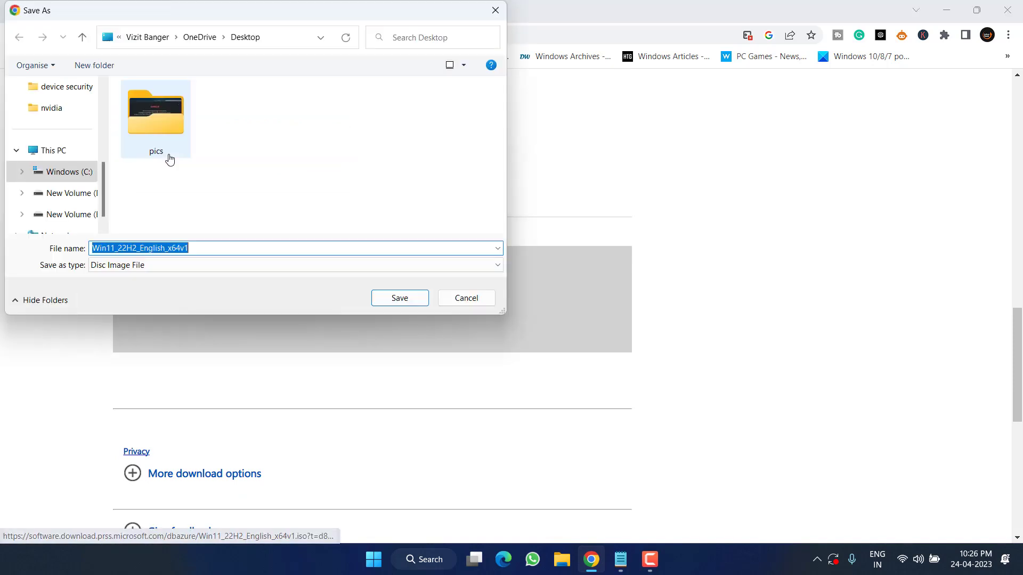
pyautogui.scroll(5, 59, 155)
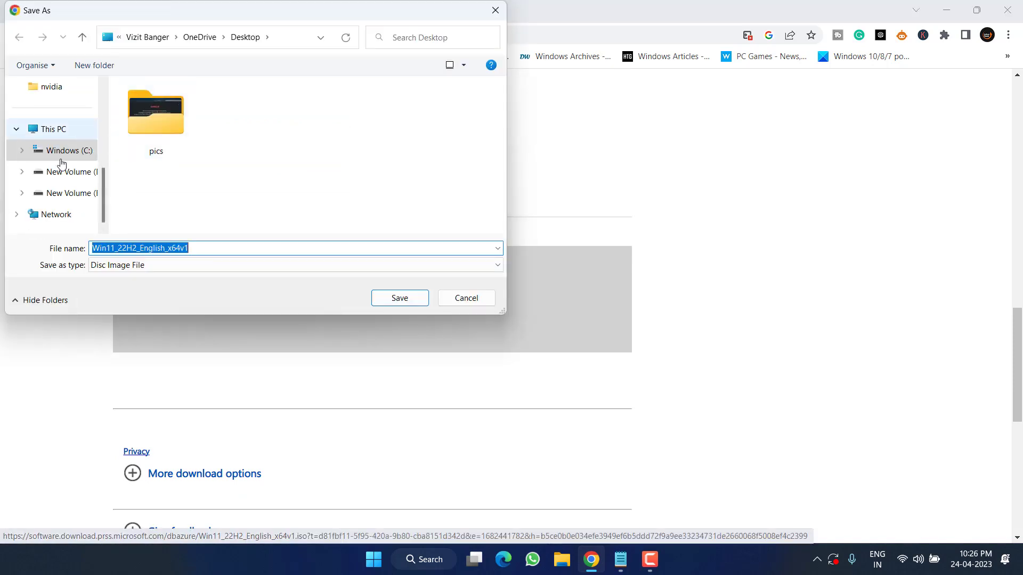
pyautogui.click(56, 129)
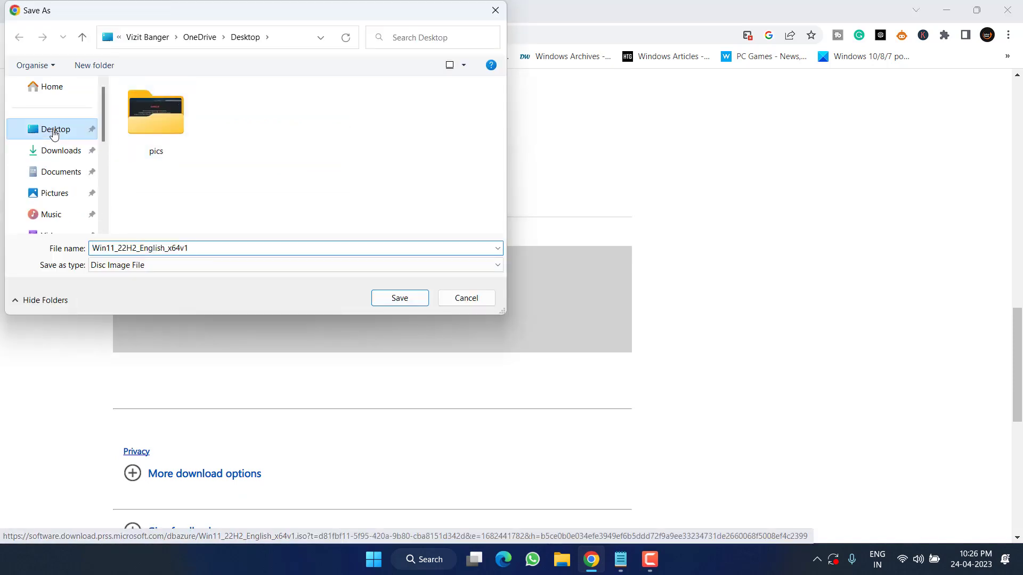
pyautogui.click(400, 298)
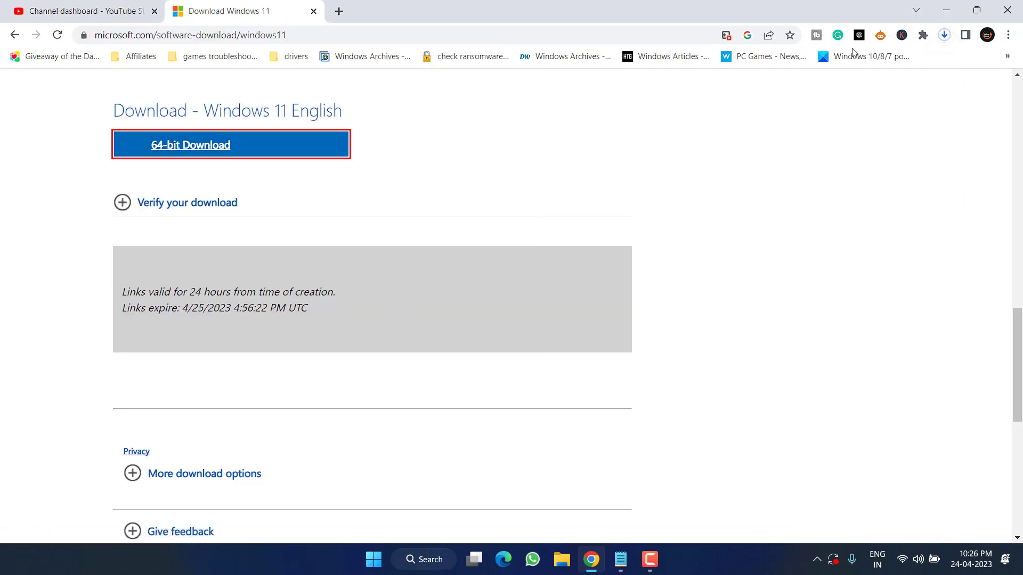
# Cancel the ISO download and switch to File Explorer at D:\Windows\win.
pyautogui.click(943, 35)
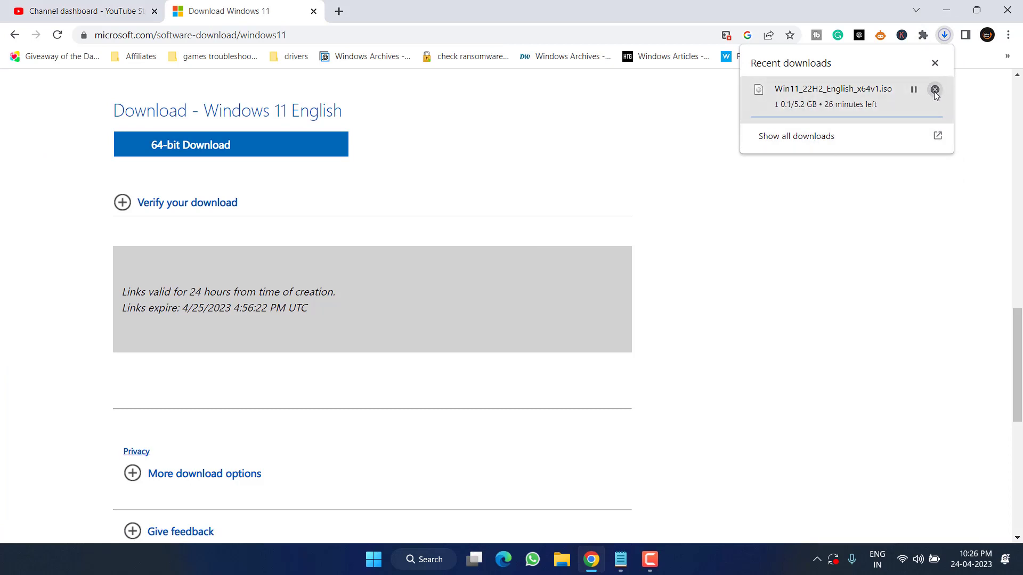
pyautogui.click(934, 90)
pyautogui.click(566, 561)
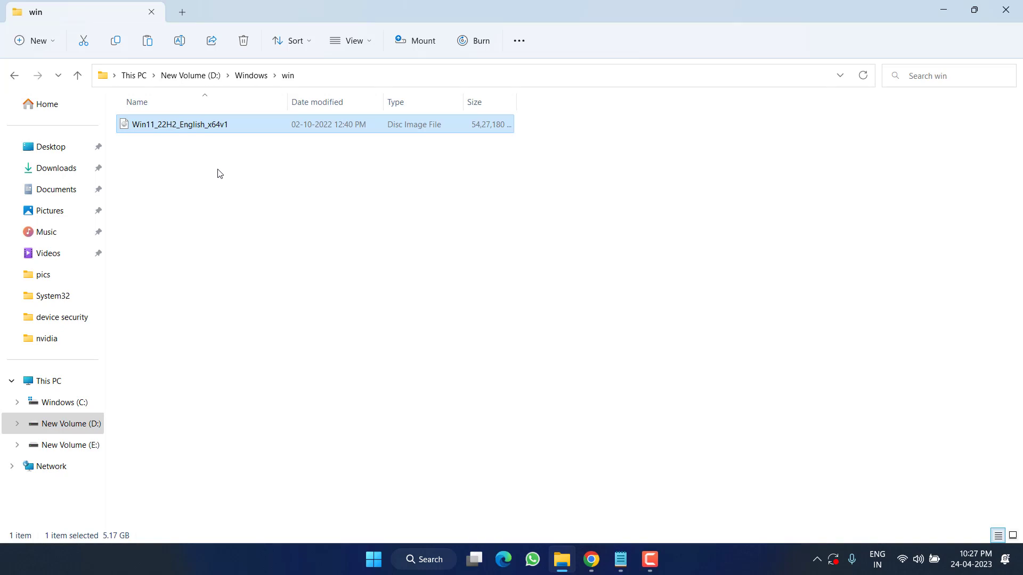
# Mount Win11_22H2_English_x64v1.iso as DVD Drive (F:) and run its setup.
pyautogui.doubleClick(201, 126)
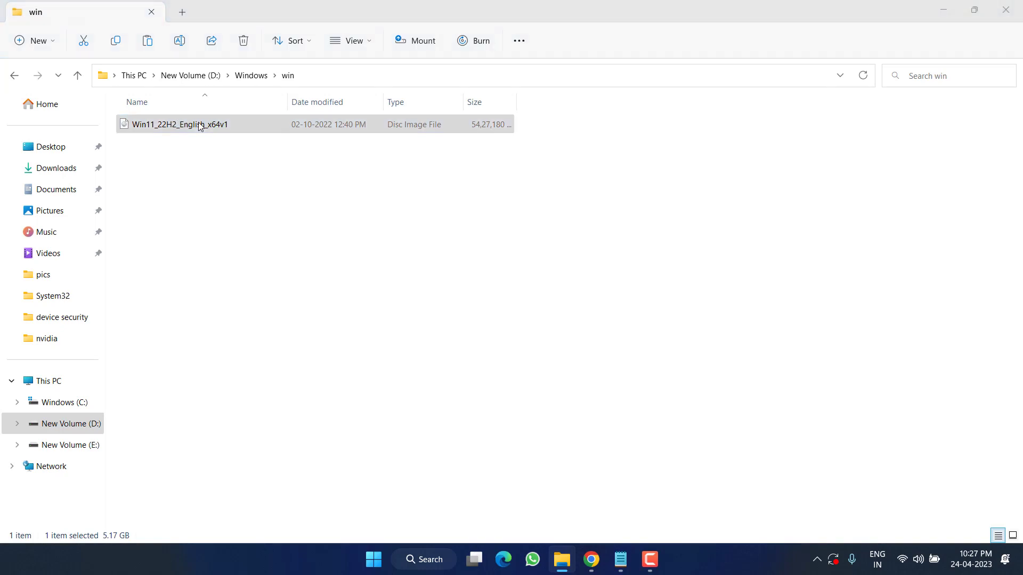
pyautogui.click(550, 296)
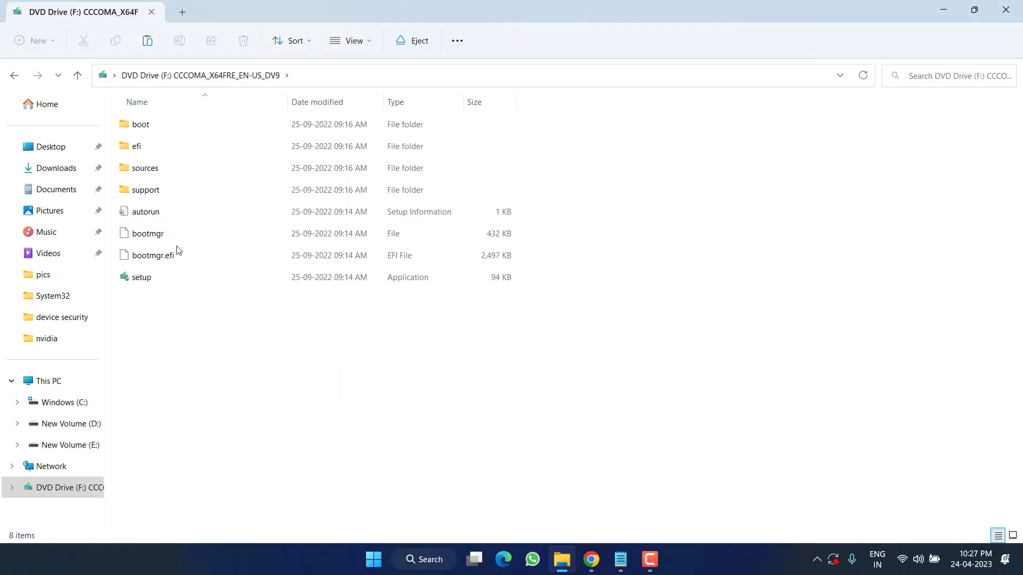
pyautogui.click(149, 280)
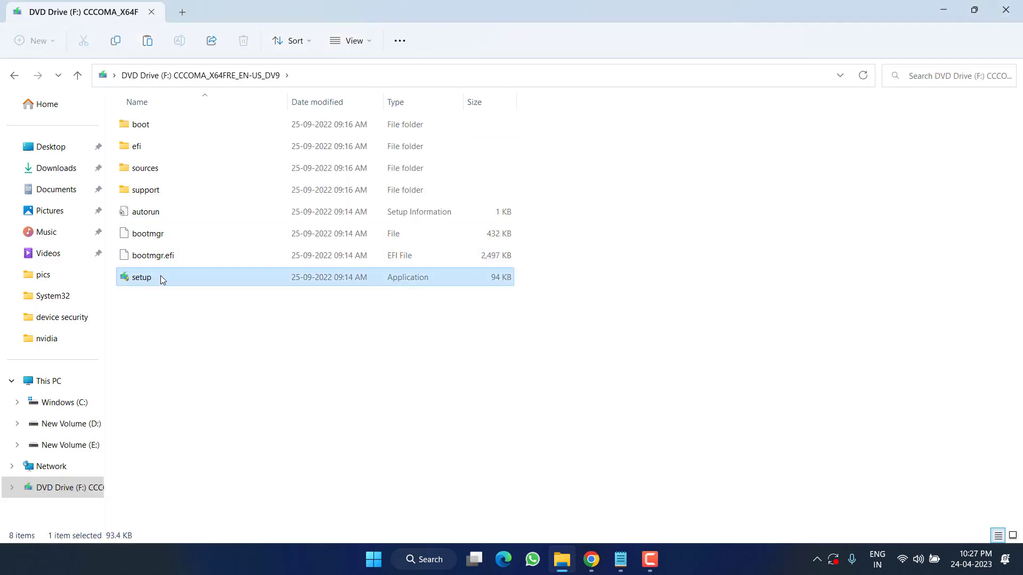
pyautogui.doubleClick(147, 281)
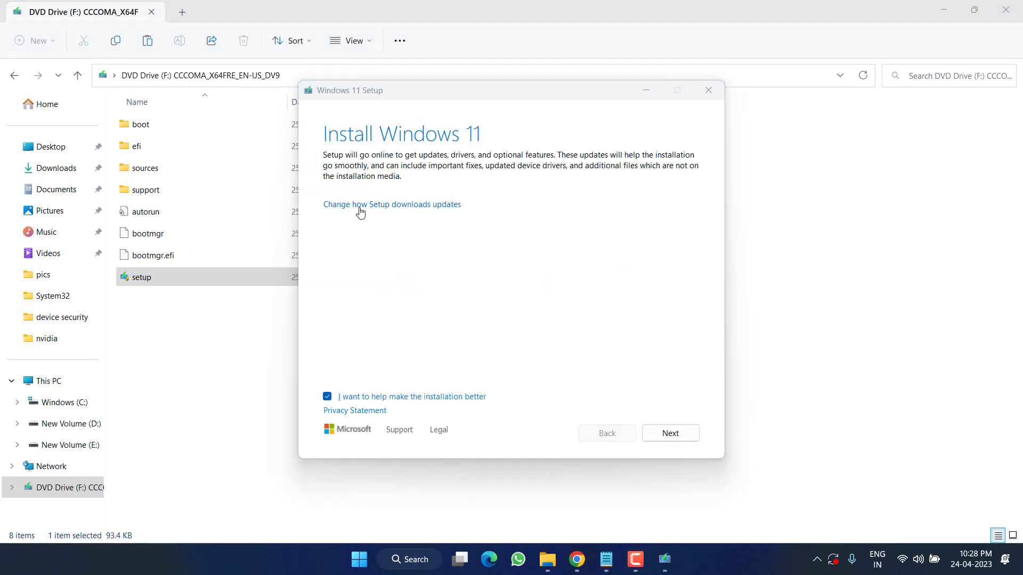
# Set Setup to skip updates (Not right now) and opt out of installation feedback.
pyautogui.click(409, 206)
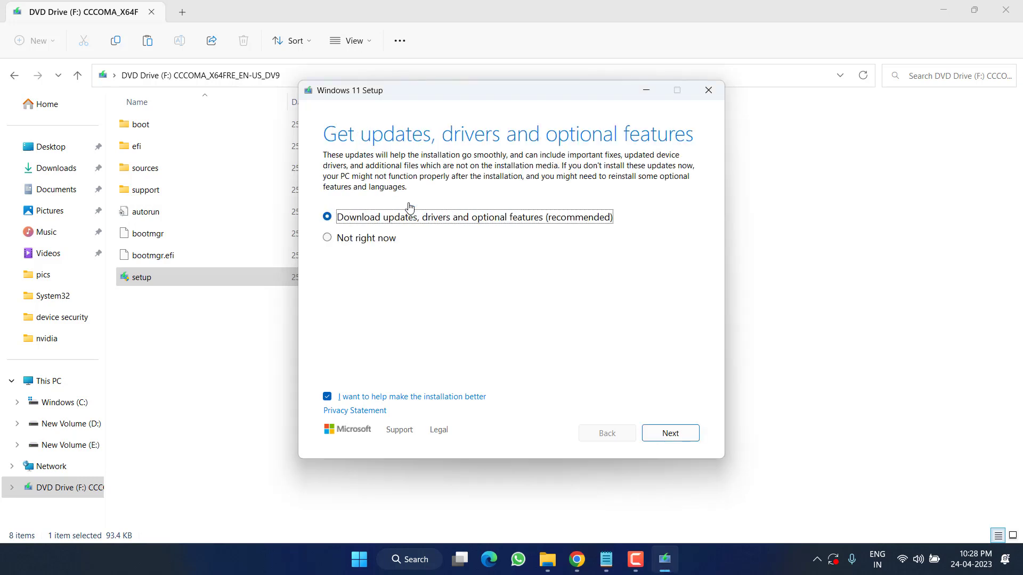
pyautogui.click(366, 240)
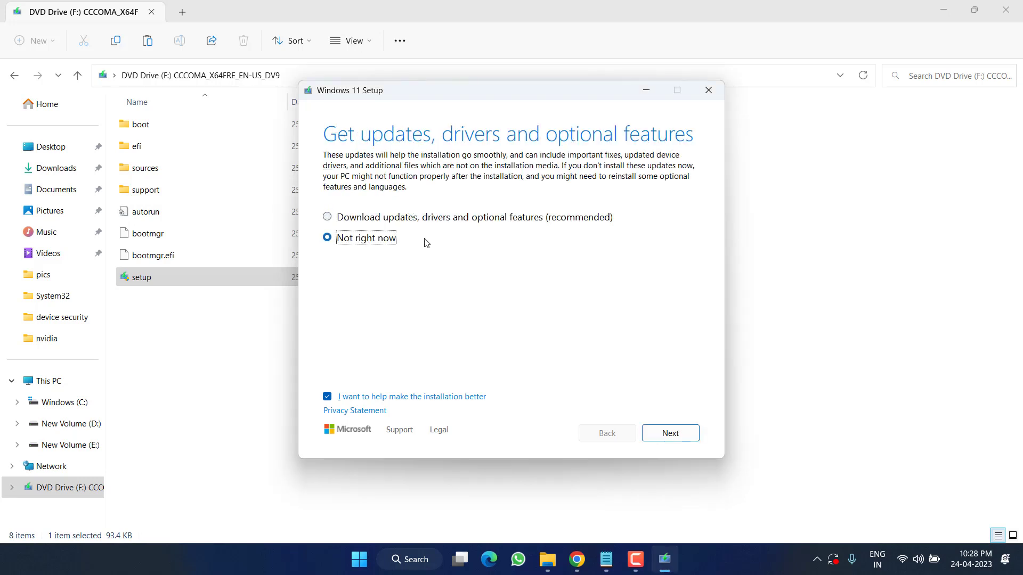
pyautogui.click(327, 397)
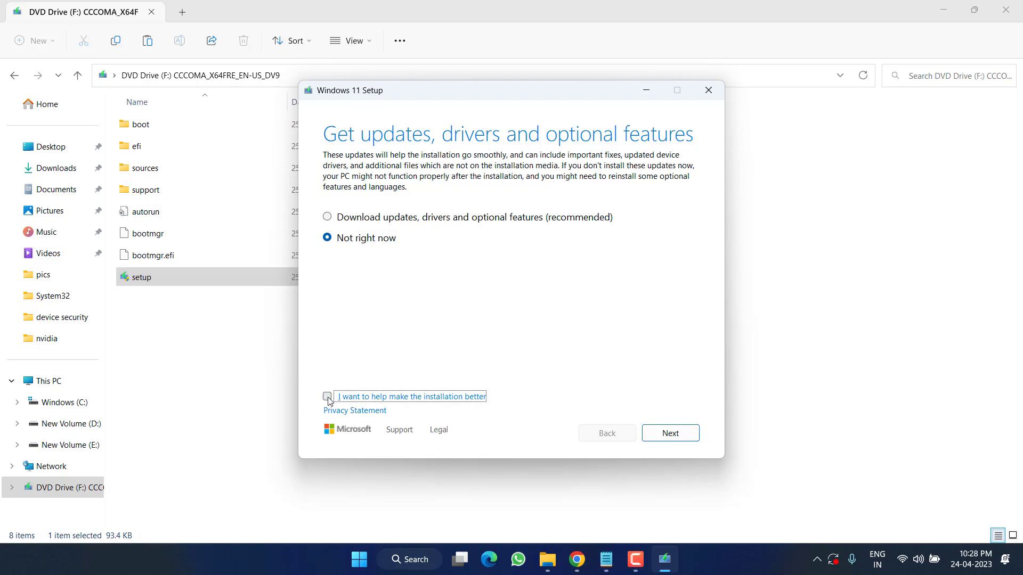
pyautogui.click(666, 432)
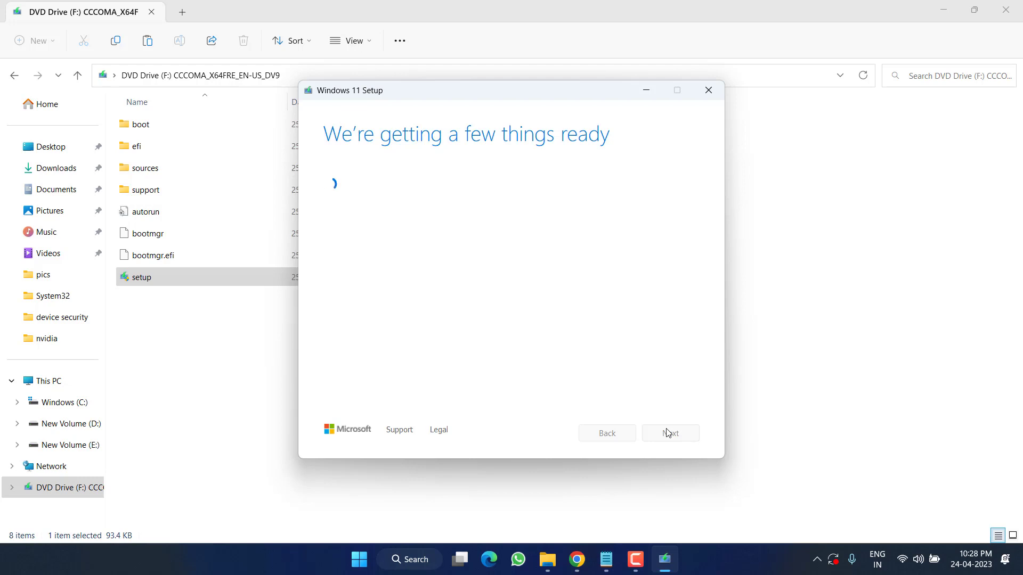
# Accept the licence terms and choose Keep personal files and apps.
pyautogui.click(667, 433)
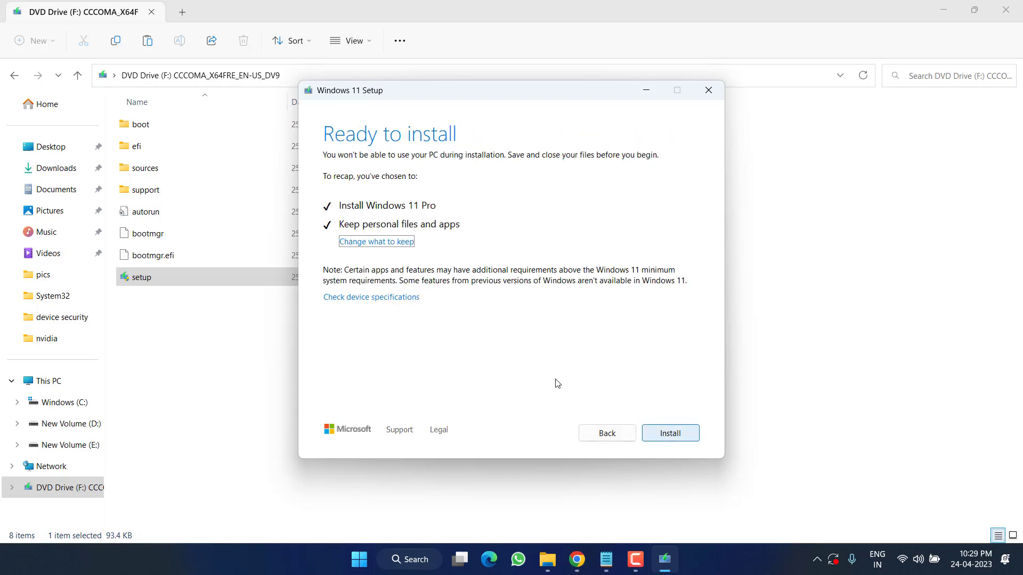
pyautogui.click(385, 243)
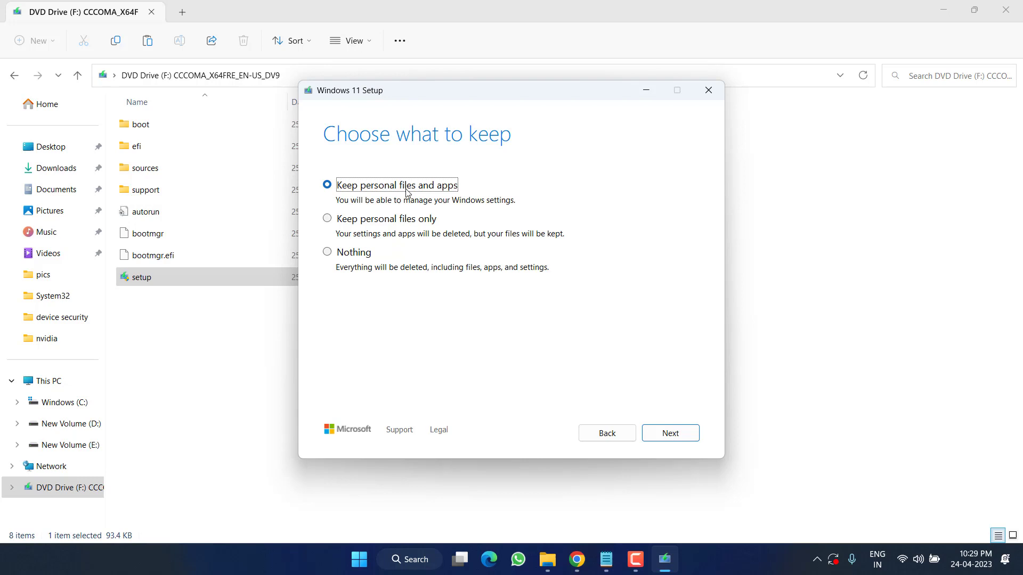
pyautogui.click(670, 434)
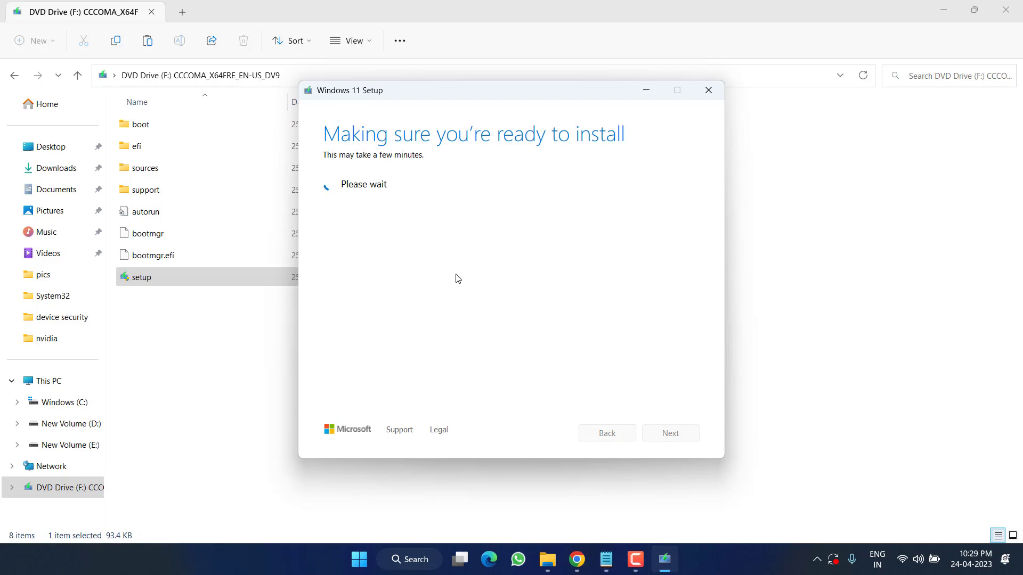